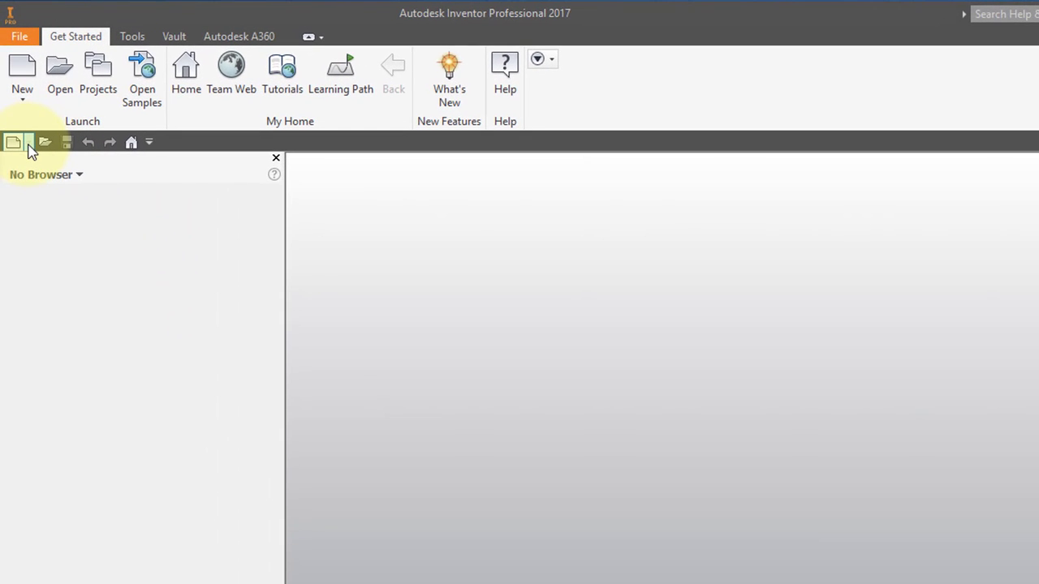
Create a new part and start a 2D sketch on the XY plane.
left_click(29, 143)
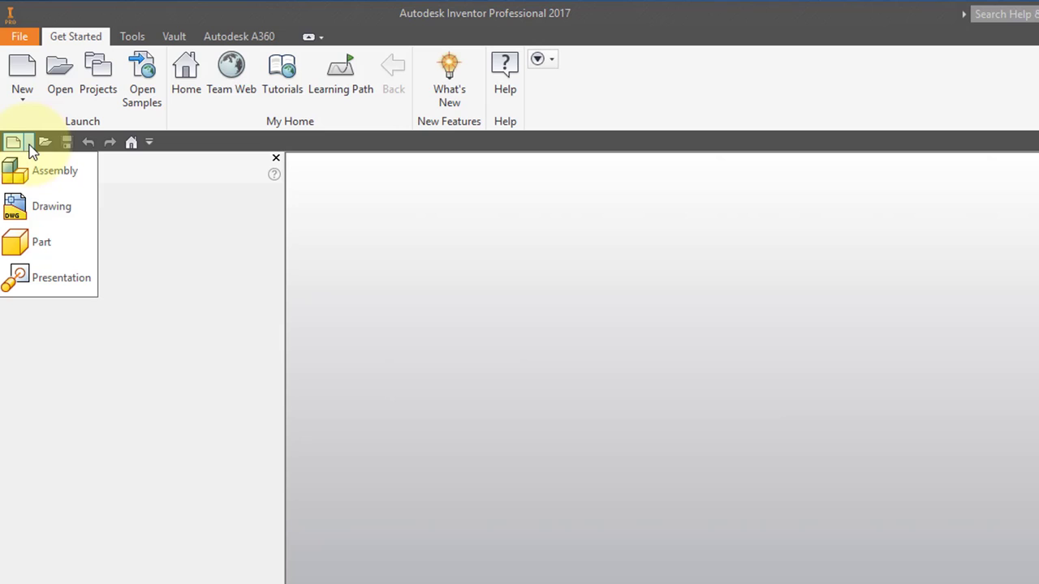
left_click(34, 245)
left_click(26, 70)
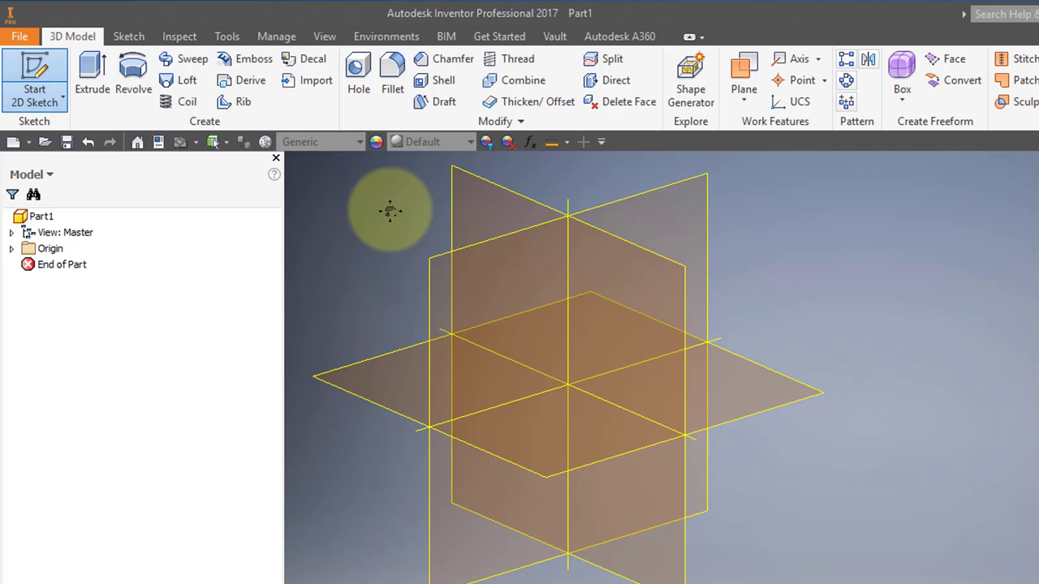
left_click(496, 205)
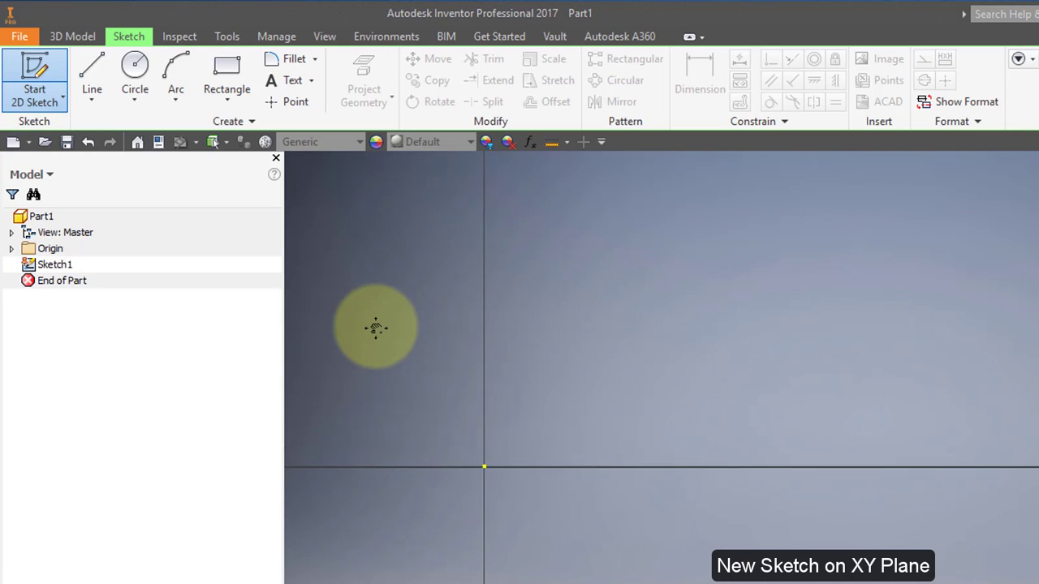
Draw a 5.75 in horizontal line starting at the sketch origin.
left_click(100, 73)
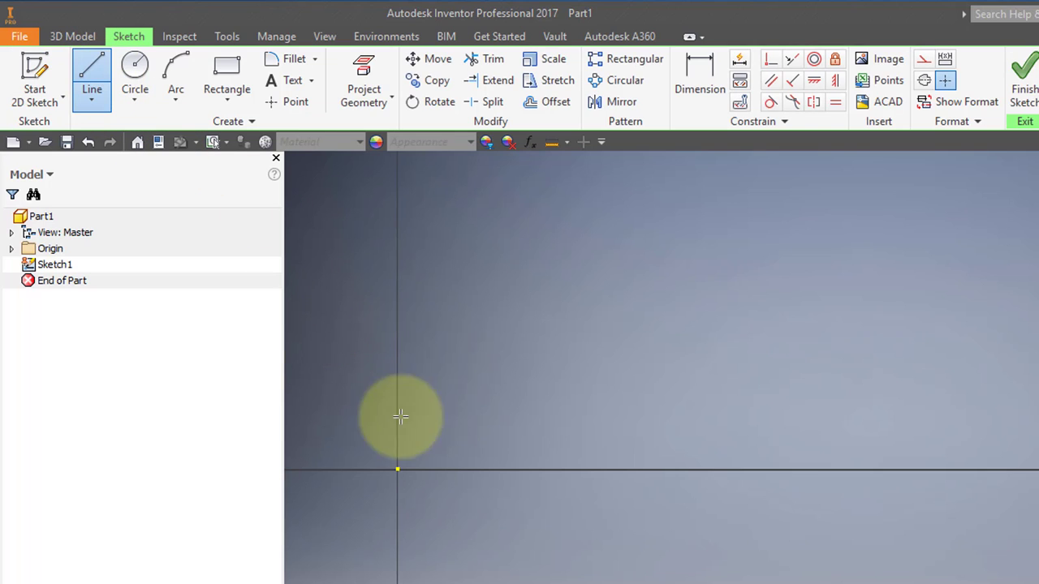
left_click(397, 469)
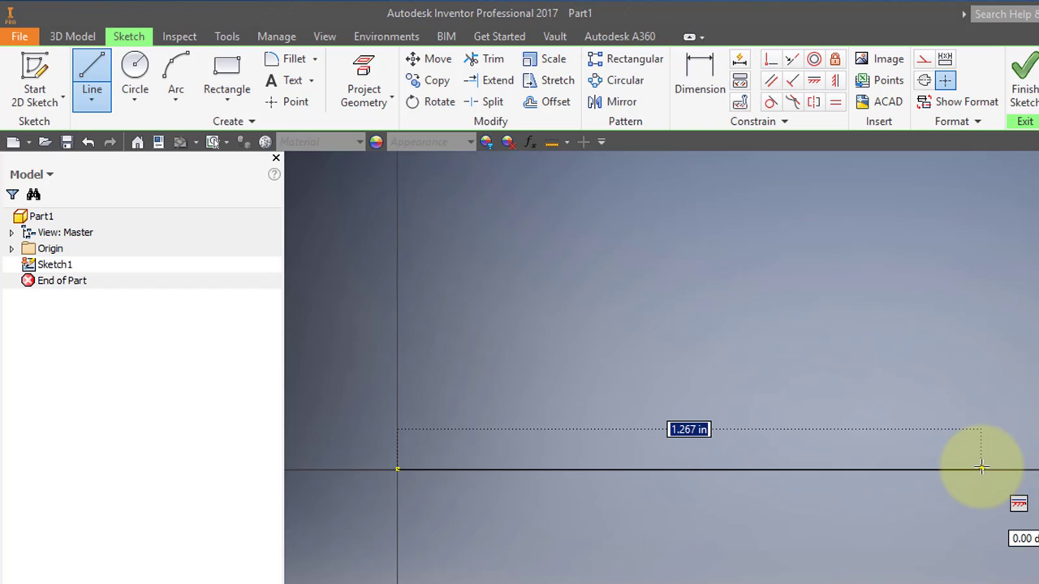
type("5.75")
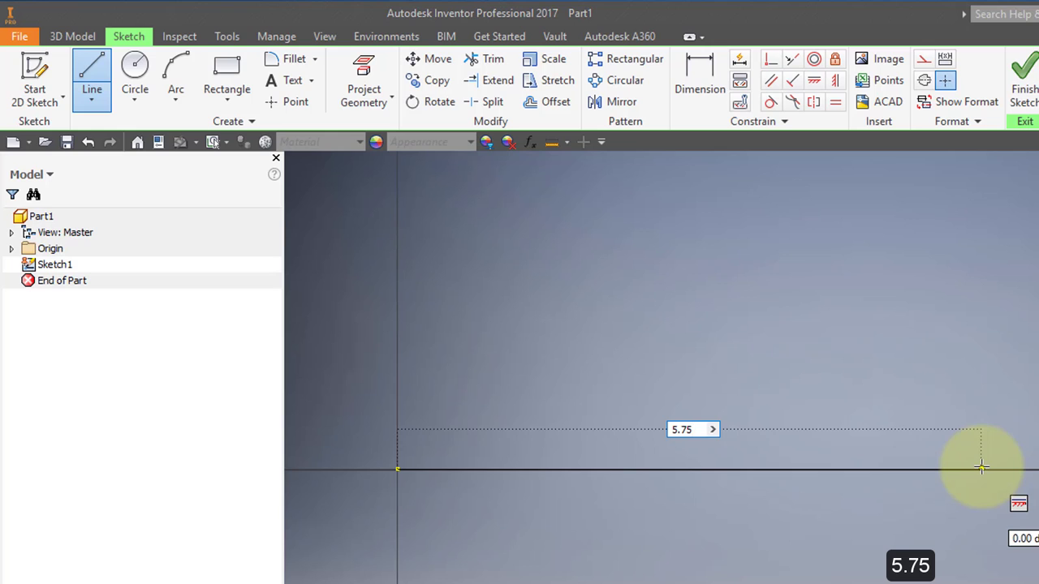
key("Return")
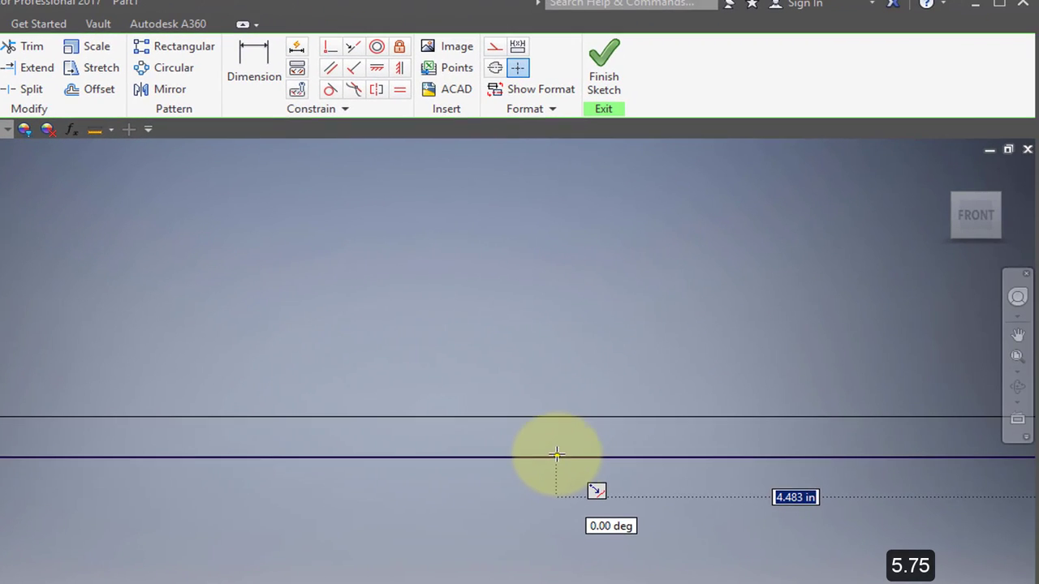
Draw the stepped profile above the baseline, with ends about 0.5 in high and a raised middle section, closing it at the origin.
scroll(552, 476, "down", 3)
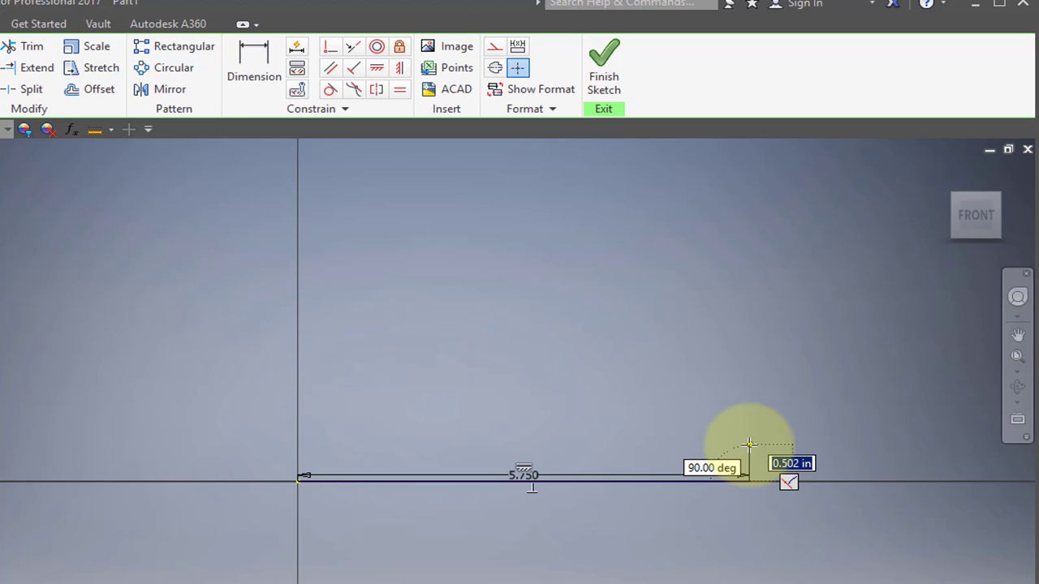
left_click(749, 444)
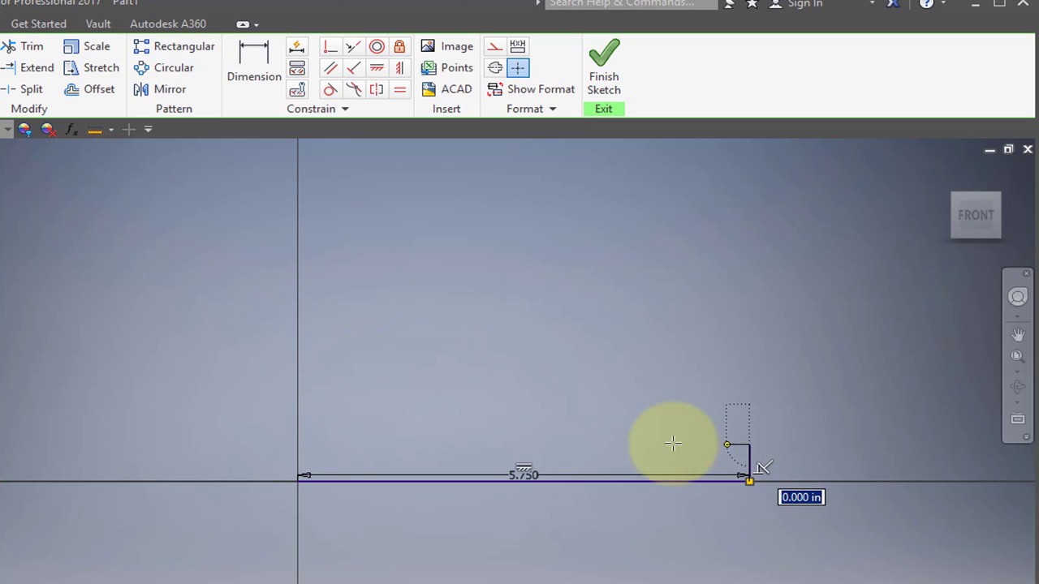
key("Escape")
left_click(630, 444)
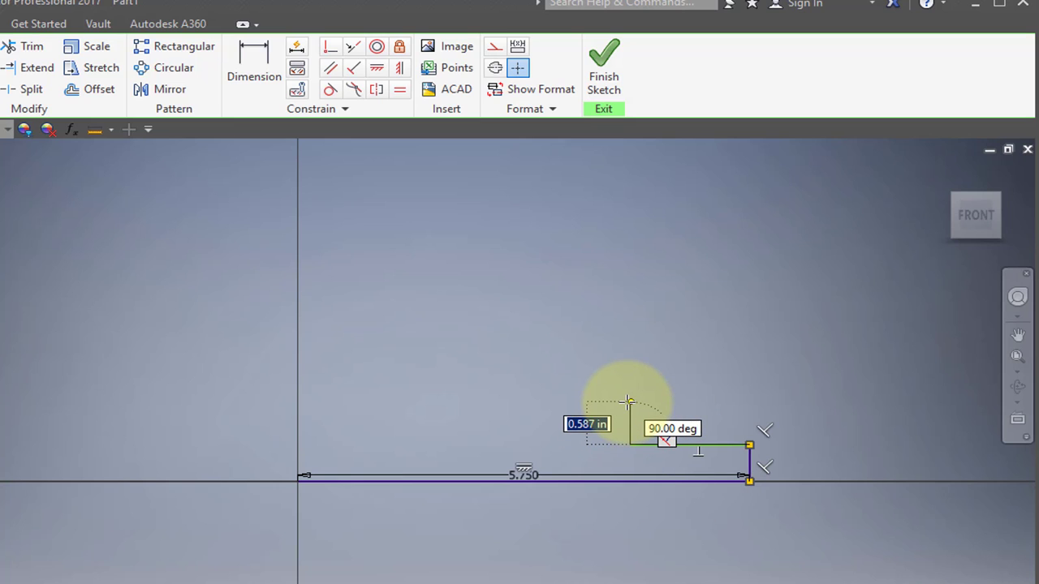
left_click(630, 401)
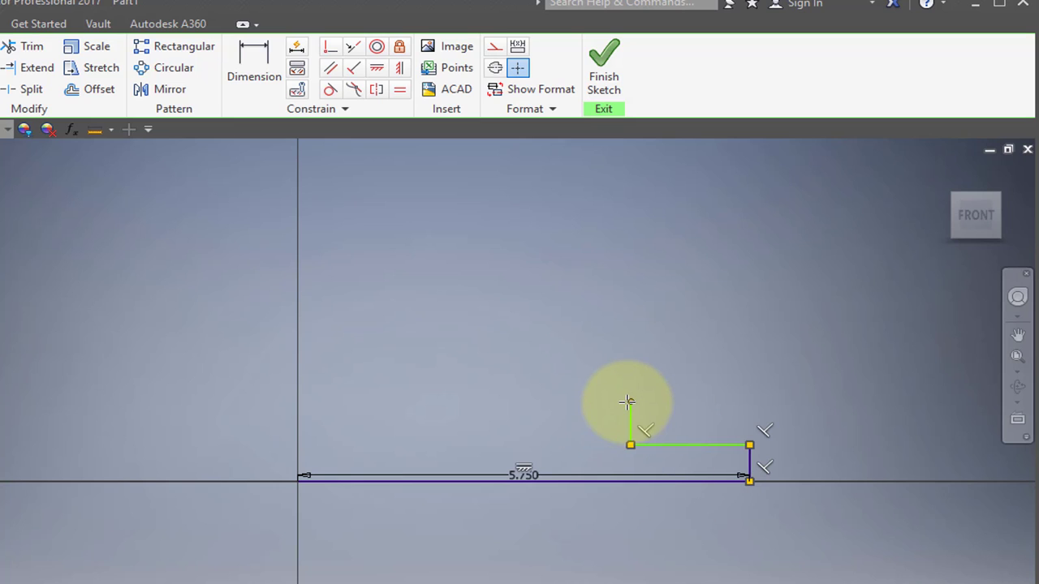
left_click(409, 401)
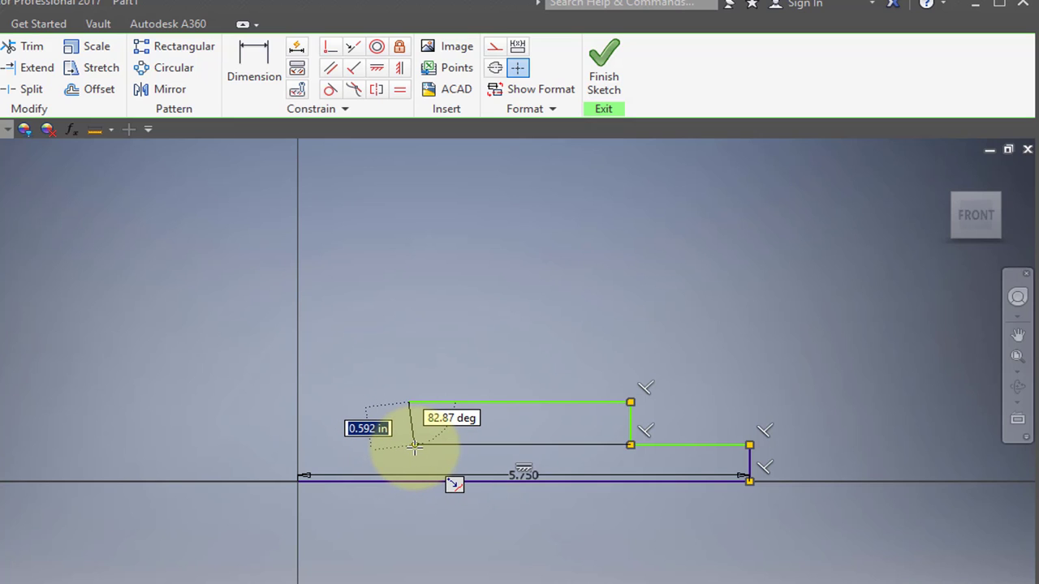
left_click(409, 445)
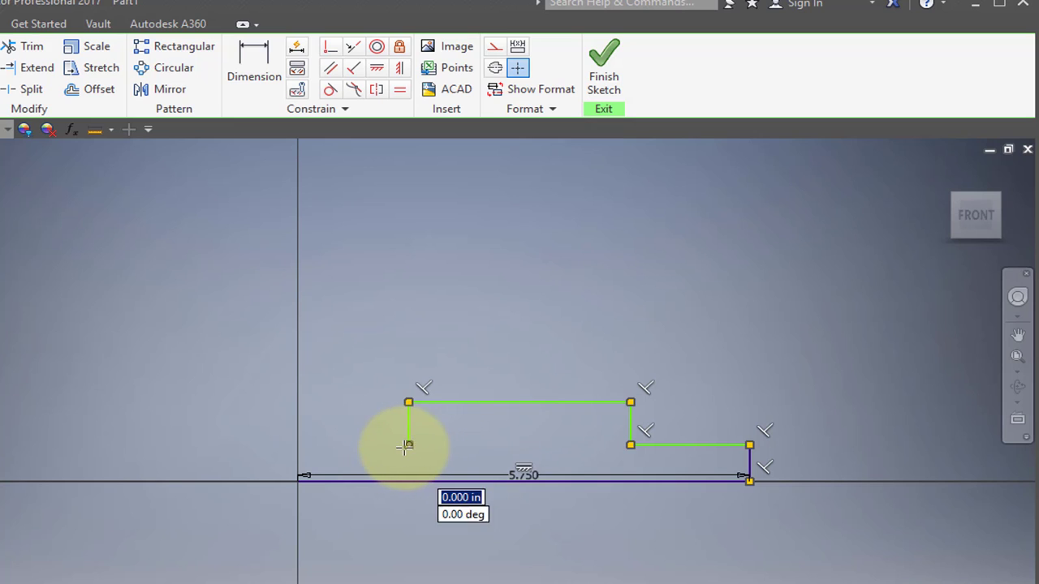
left_click(299, 446)
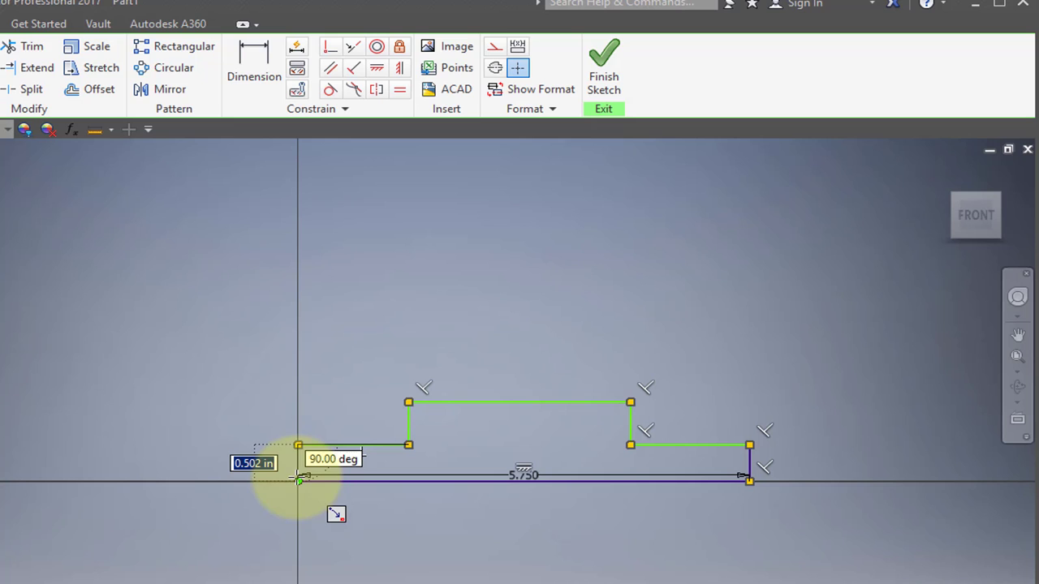
left_click(299, 480)
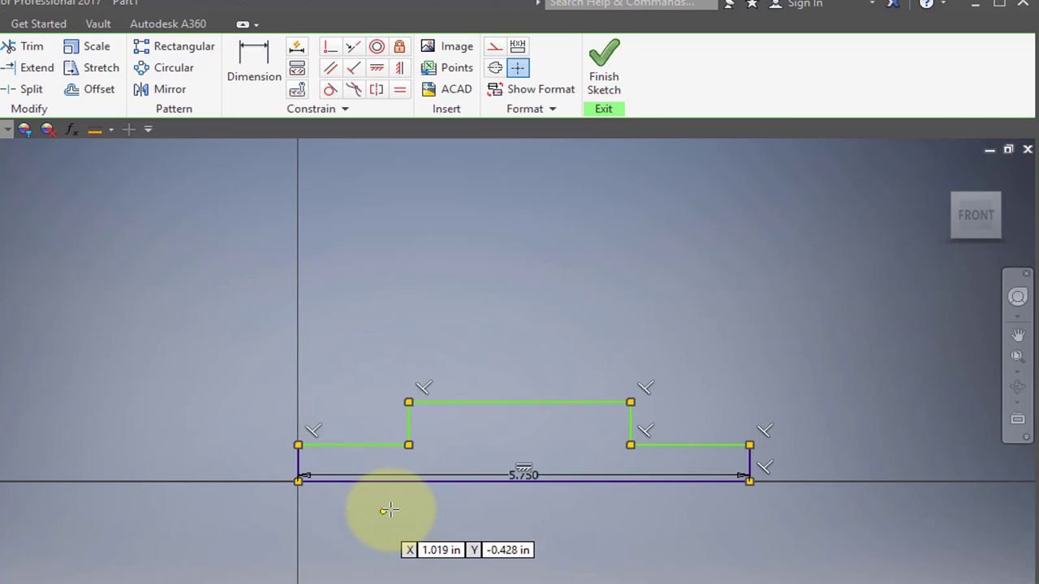
left_click(299, 445)
left_click(298, 482)
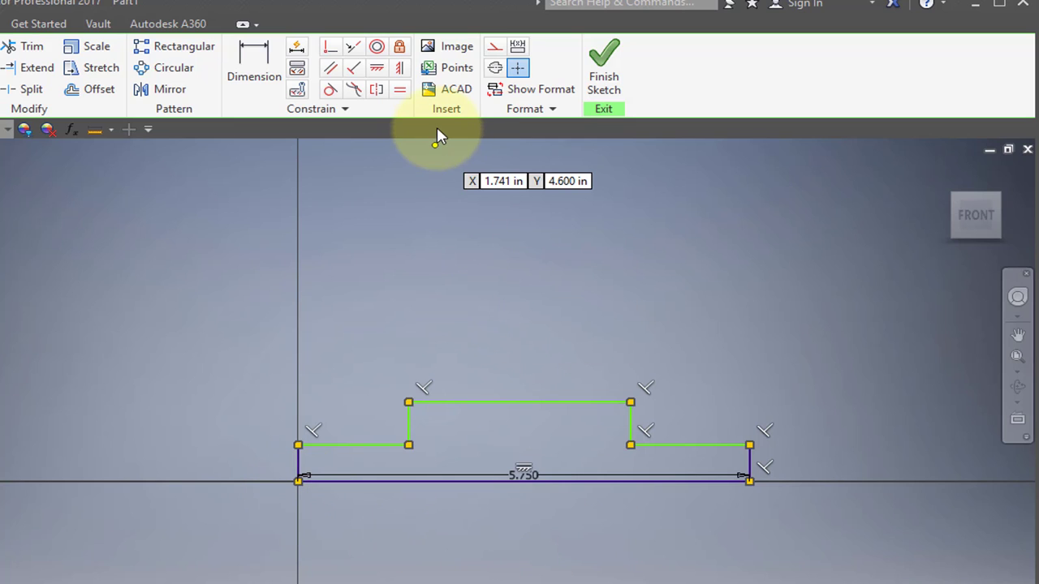
Constrain the two short vertical end lines to equal length and apply a Fix constraint to the baseline.
left_click(401, 91)
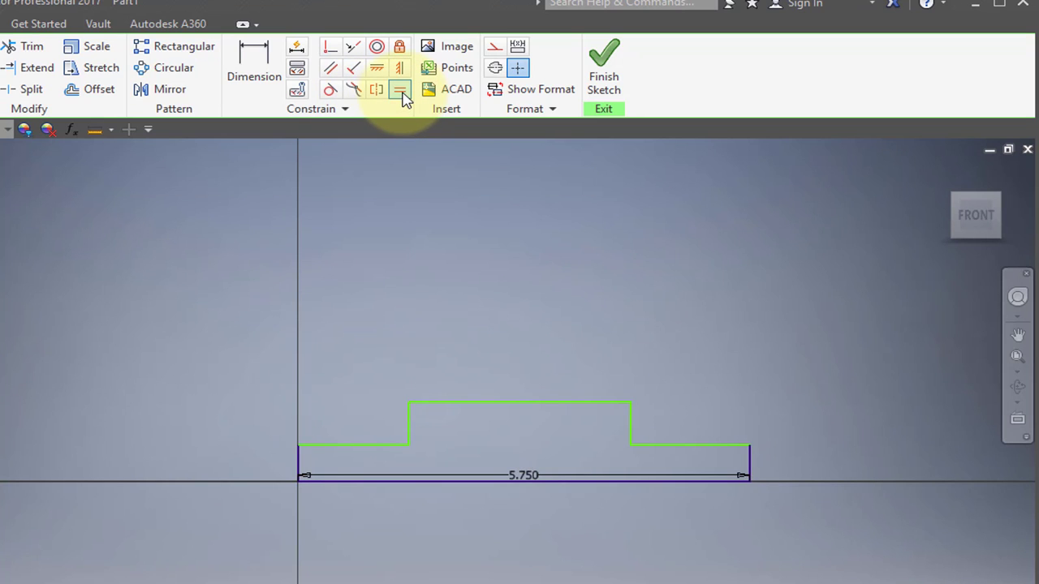
left_click(750, 463)
left_click(299, 464)
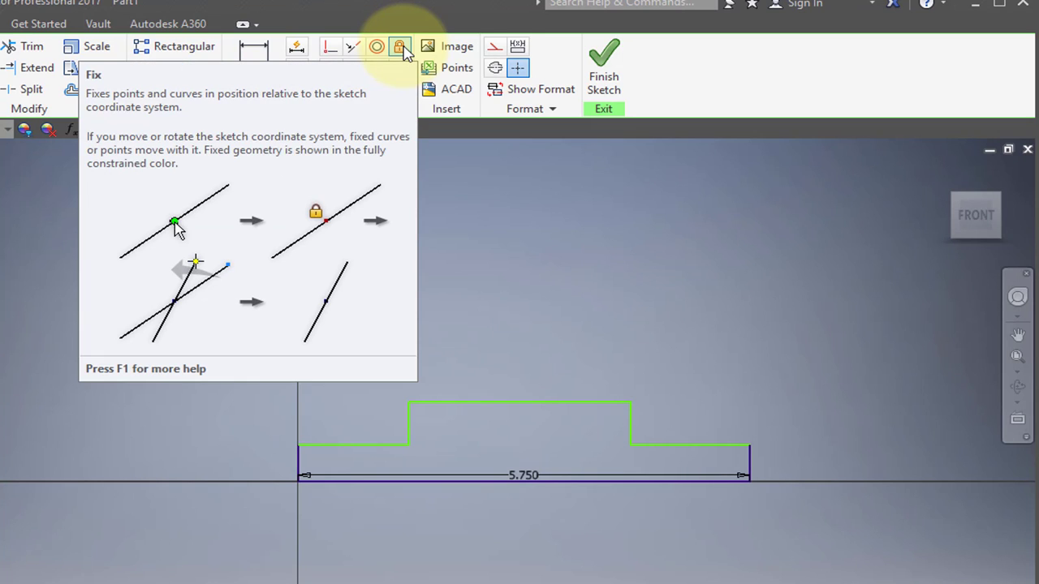
left_click(401, 48)
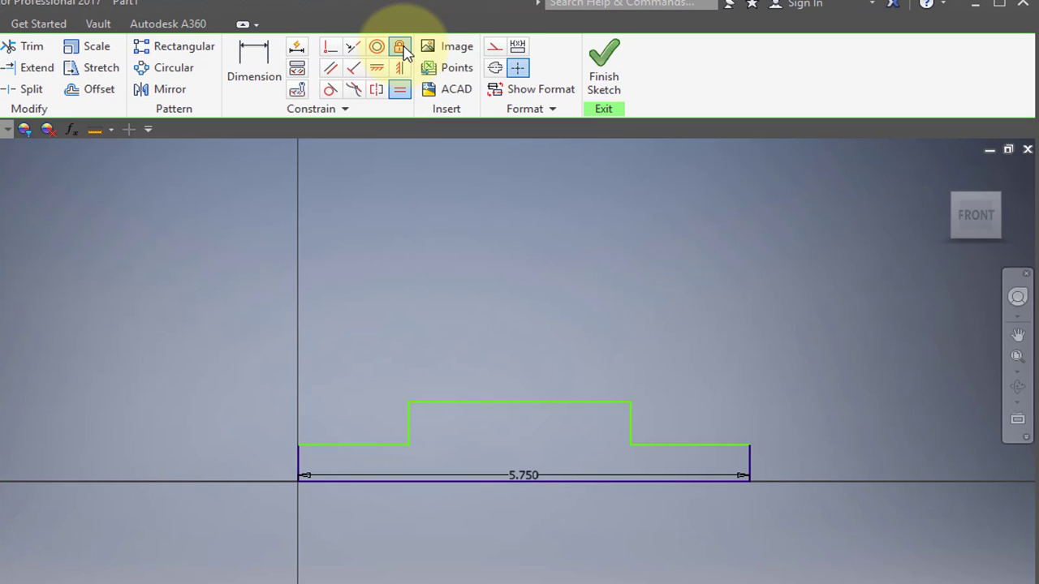
left_click(539, 487)
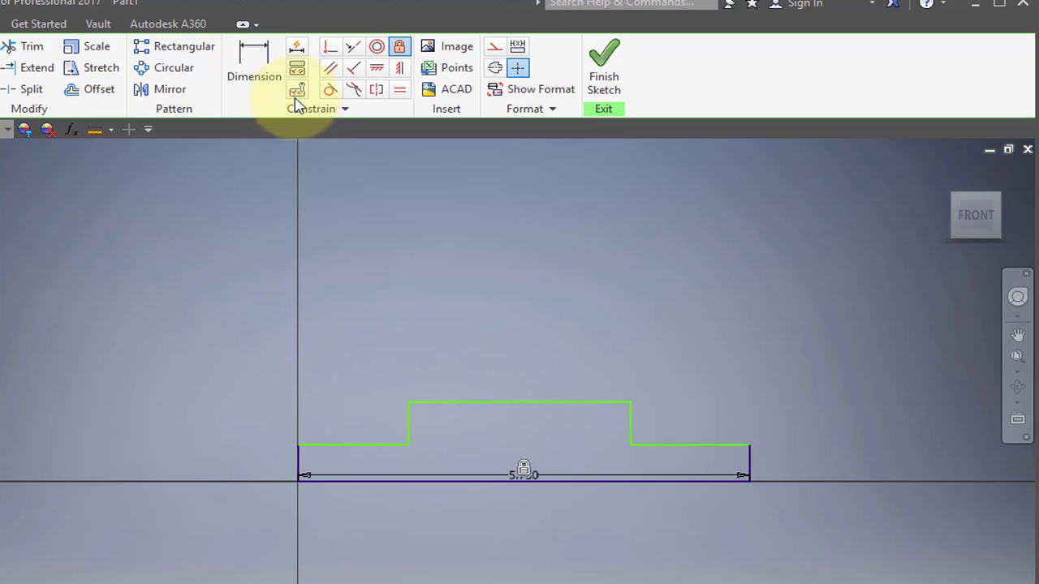
Dimension the height of the lower left section above the baseline as (5/16)/2.
left_click(254, 65)
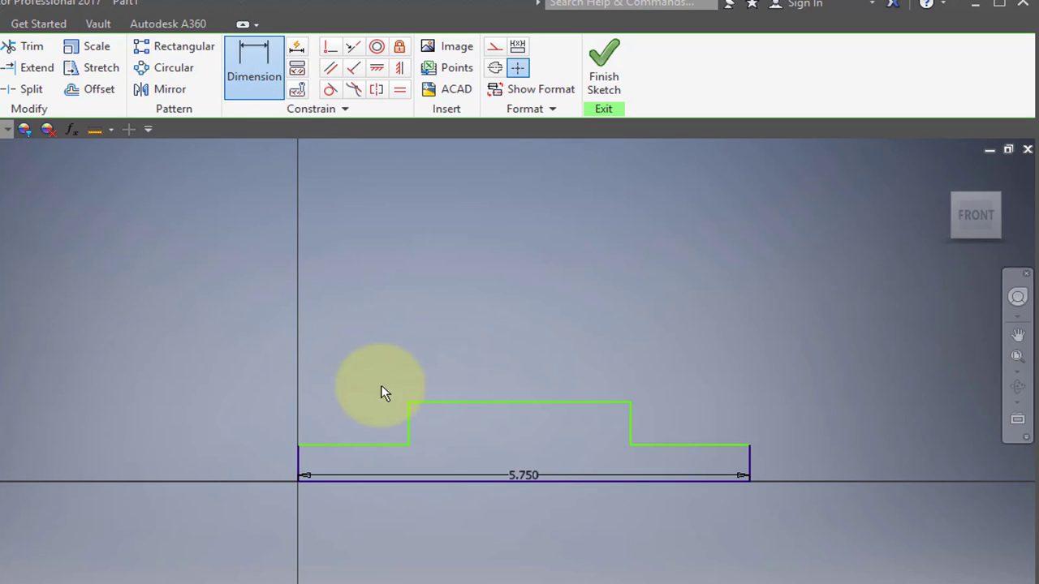
left_click(368, 480)
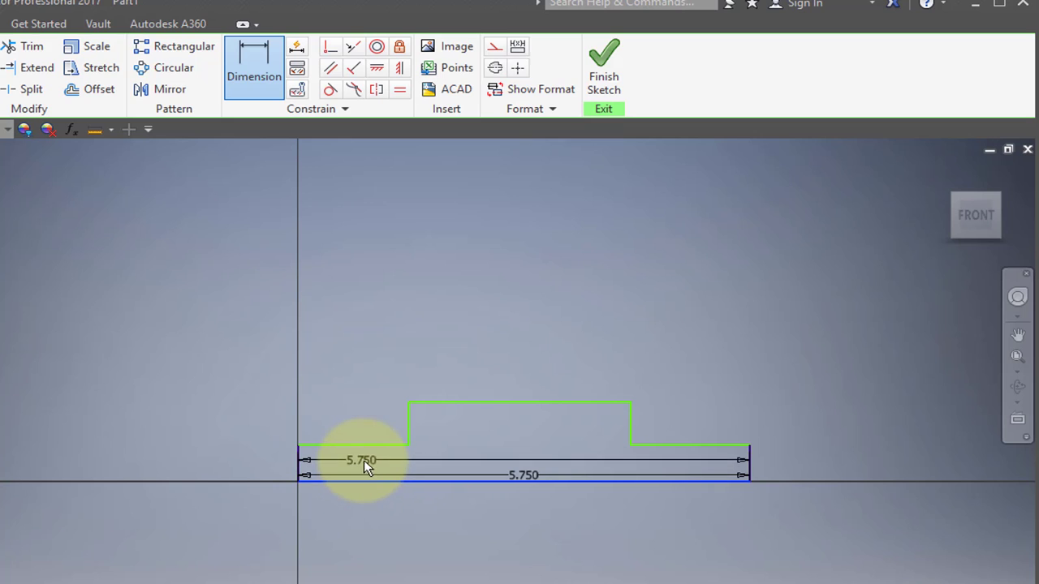
left_click(367, 449)
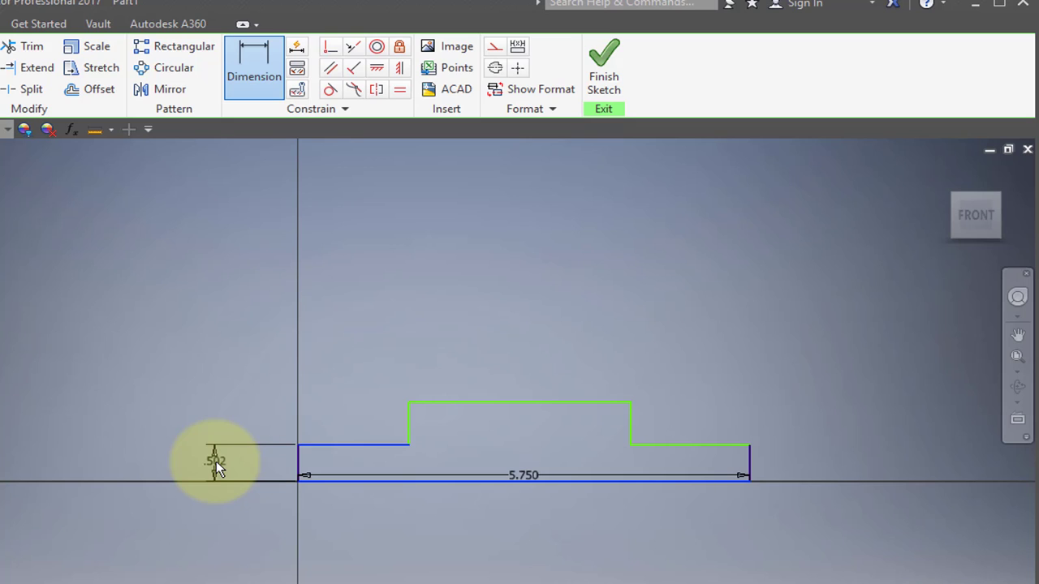
left_click_drag(216, 461, 176, 467)
left_click(178, 473)
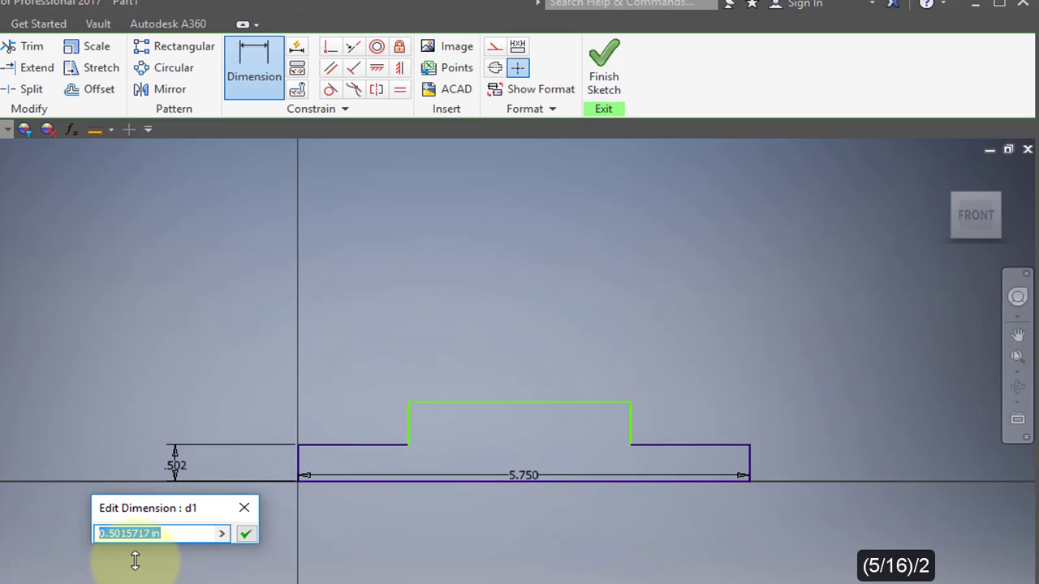
type("0")
type("5/16)")
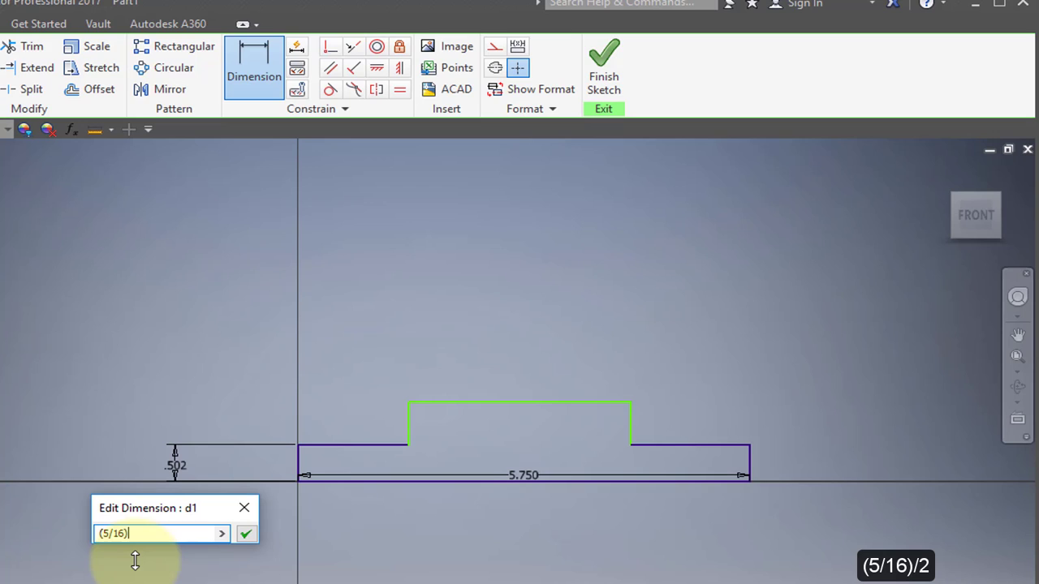
type("/2")
key("Return")
Dimension the height from the baseline to the raised middle section's top line as .25 in.
scroll(412, 483, "up", 5)
middle_click_drag(411, 485, 233, 511)
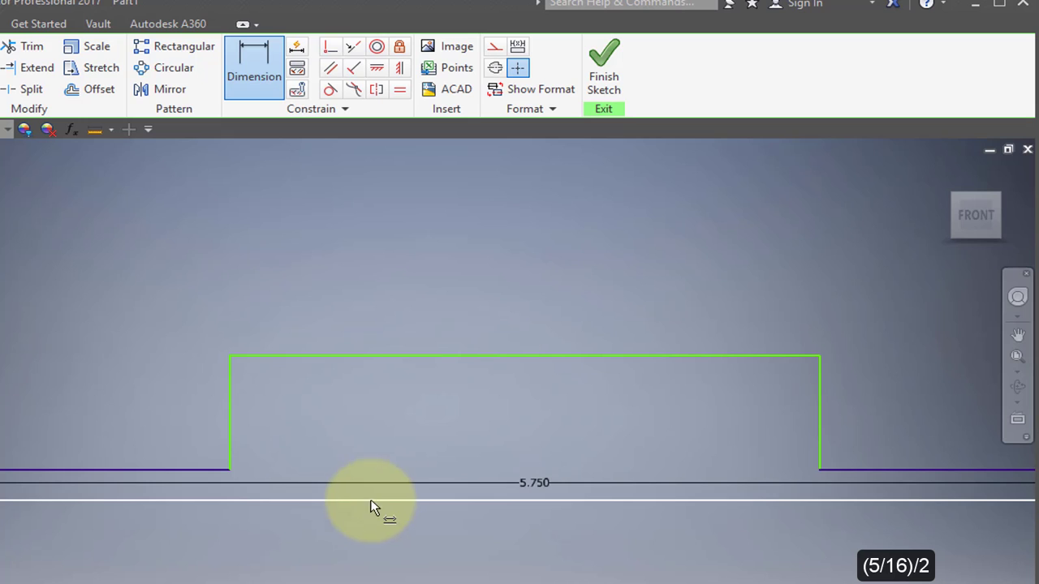
left_click(430, 501)
left_click(437, 357)
left_click(435, 438)
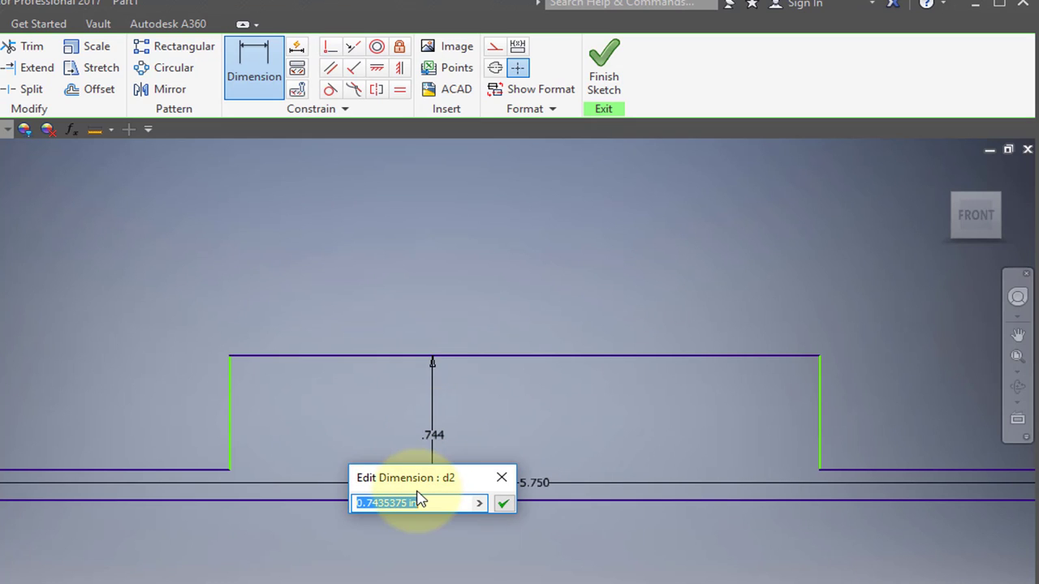
type(".25")
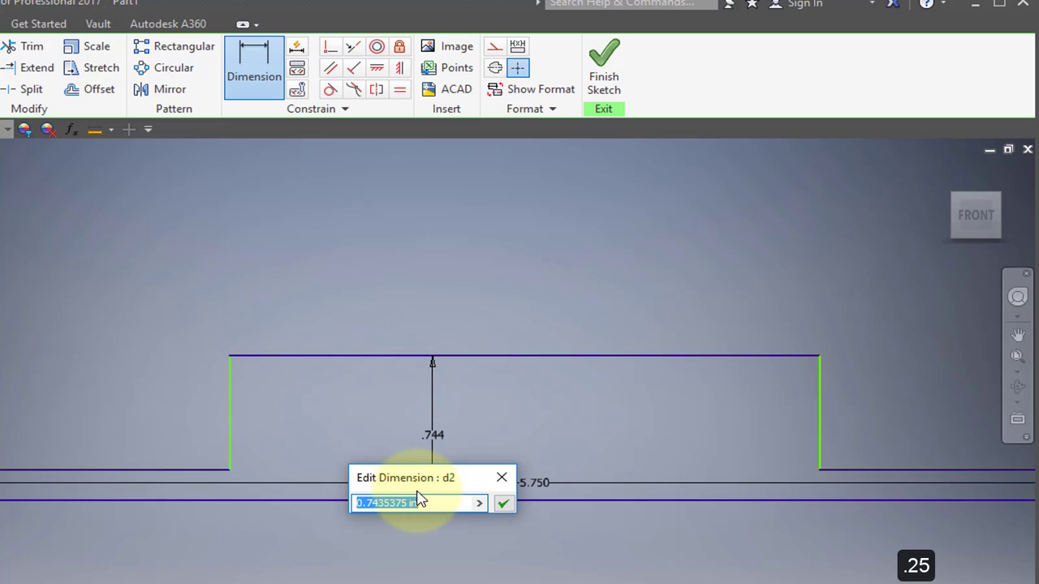
type(".25")
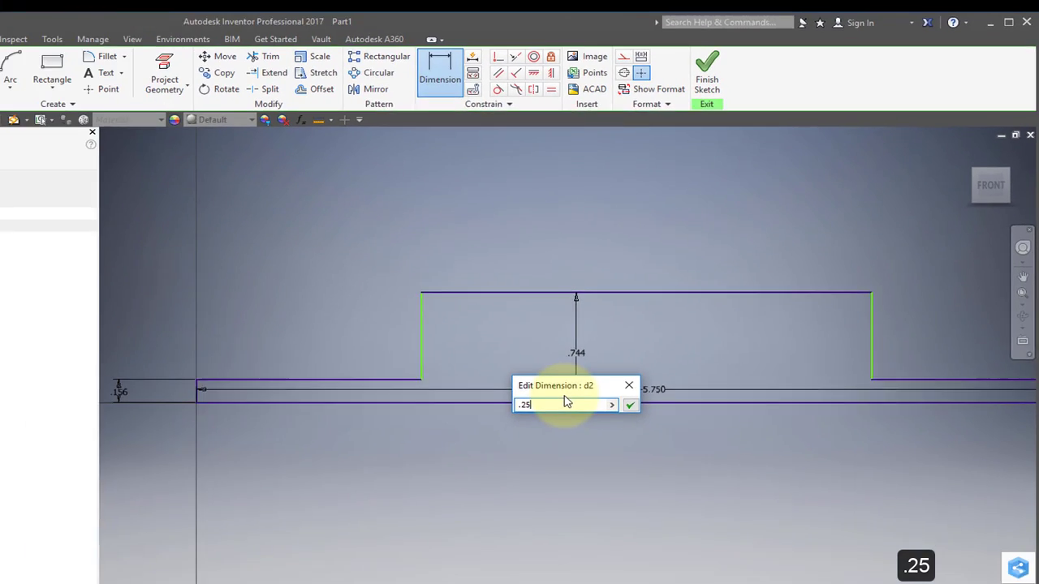
key("Return")
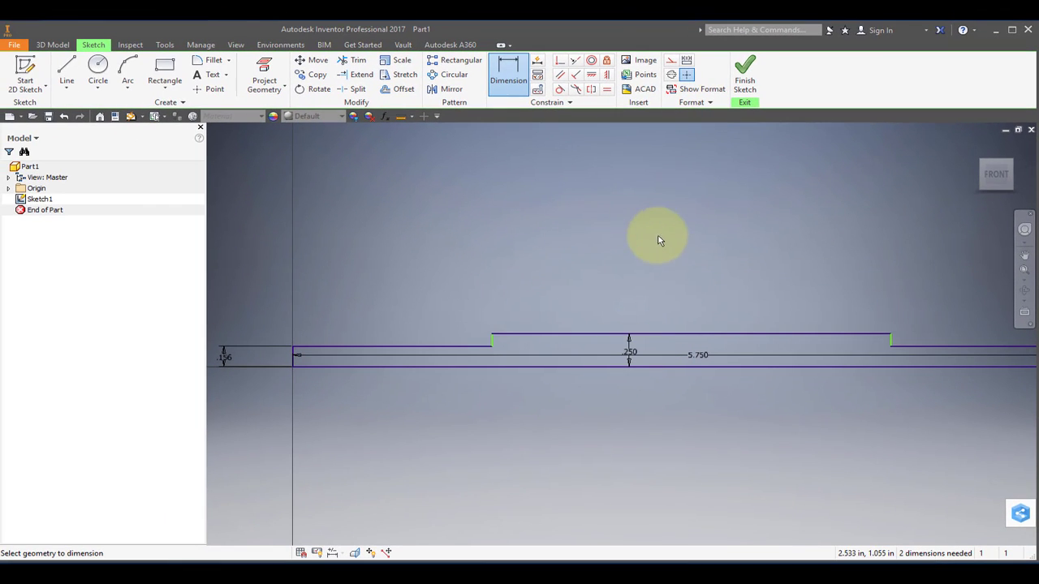
Dimension the length of the lower left section, from the left end line to the first step line, as .75 in.
scroll(663, 250, "down", 3)
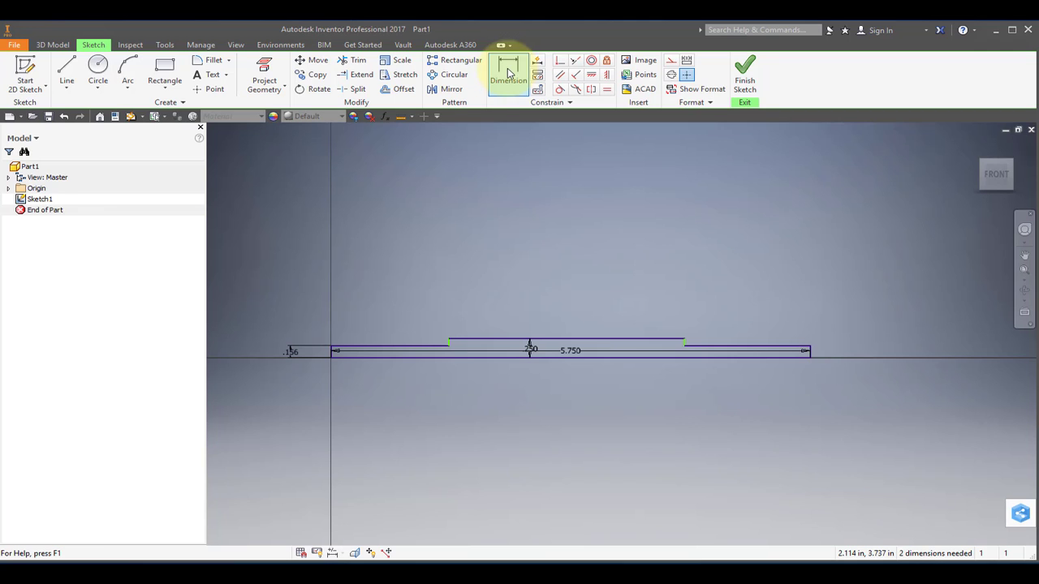
left_click(509, 73)
scroll(360, 359, "down", 2)
scroll(364, 364, "up", 3)
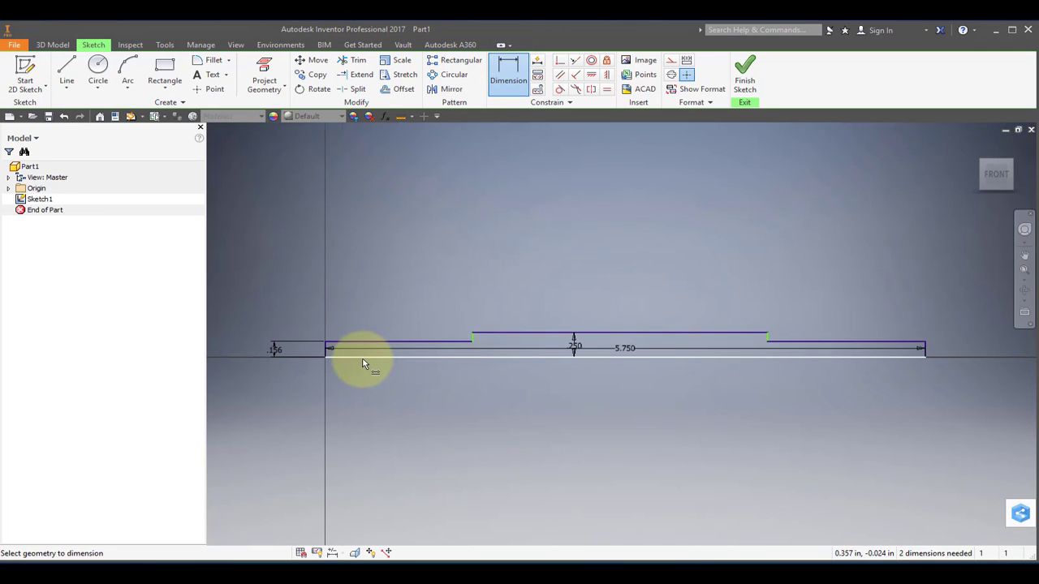
scroll(363, 364, "up", 3)
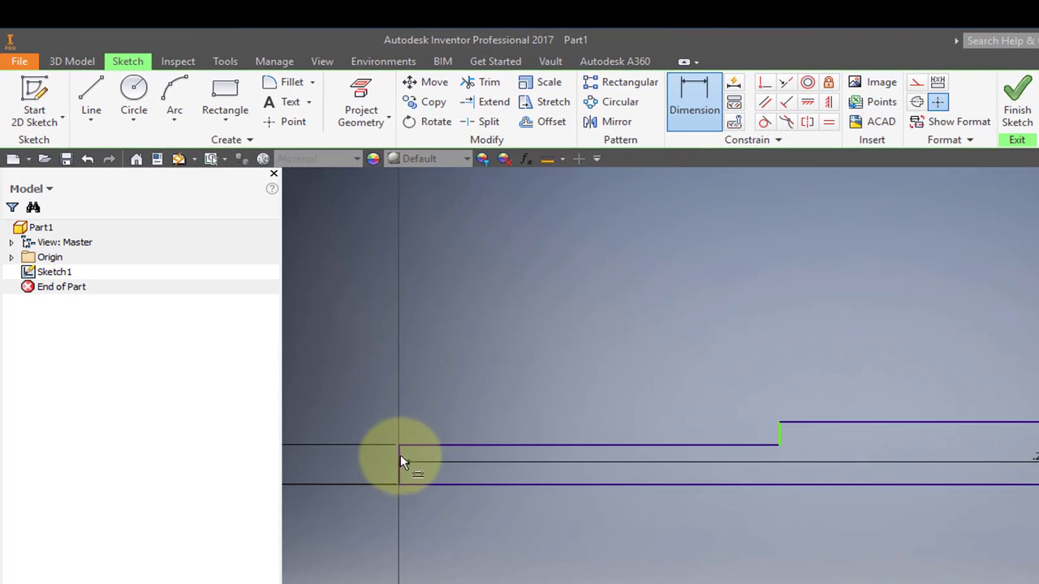
left_click(400, 463)
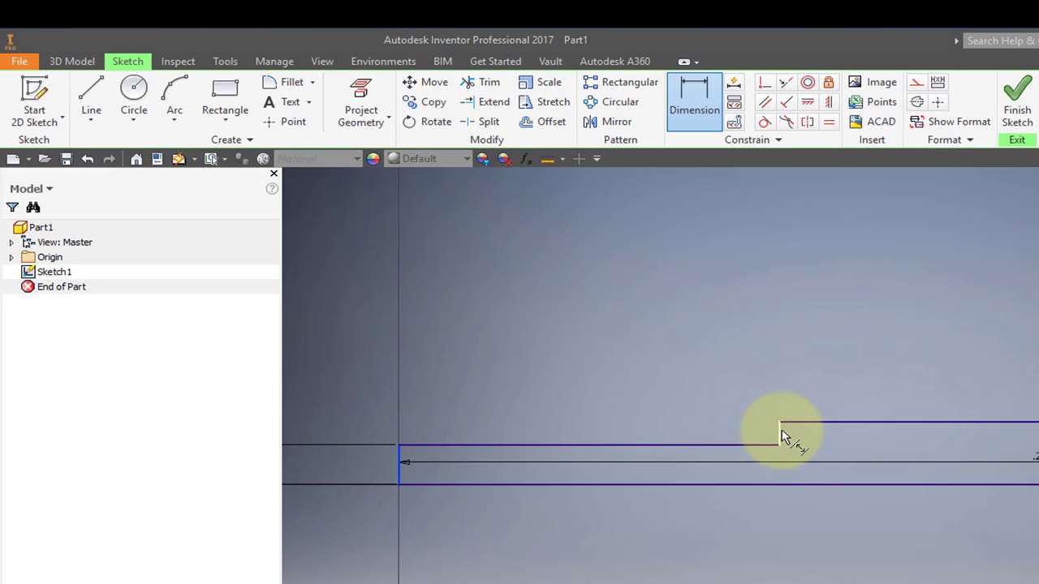
left_click(782, 429)
left_click(590, 311)
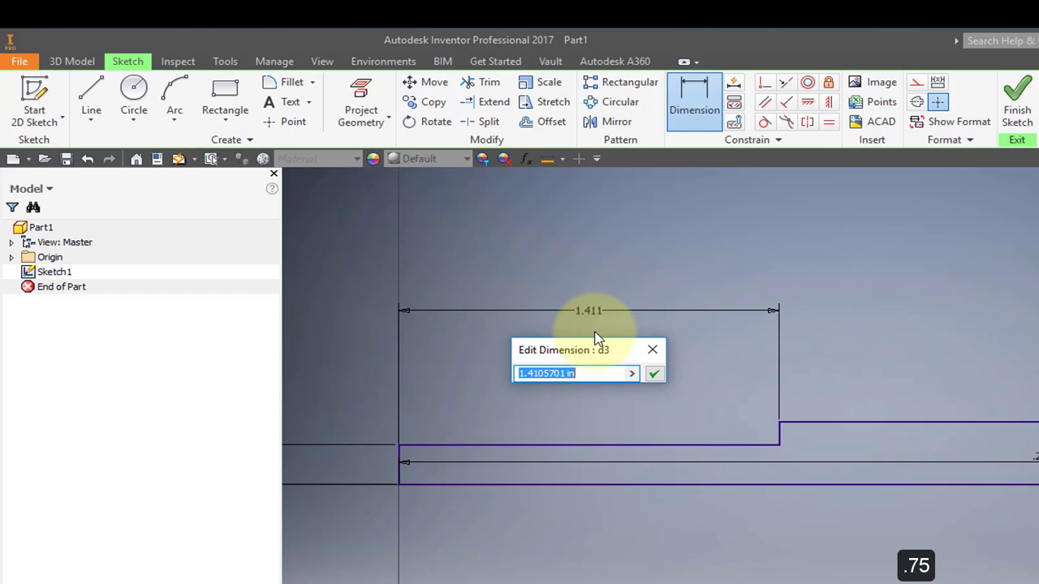
type(".75")
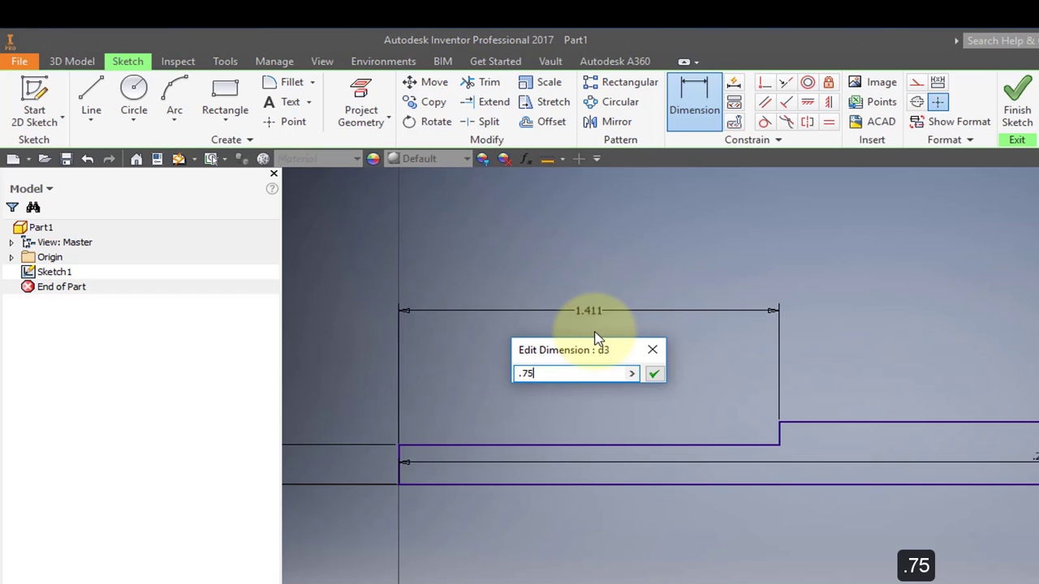
key("Return")
Dimension the length of the lower right section, from the right end line to the nearest step line, as 1.375 in.
middle_click_drag(1029, 565, 96, 578)
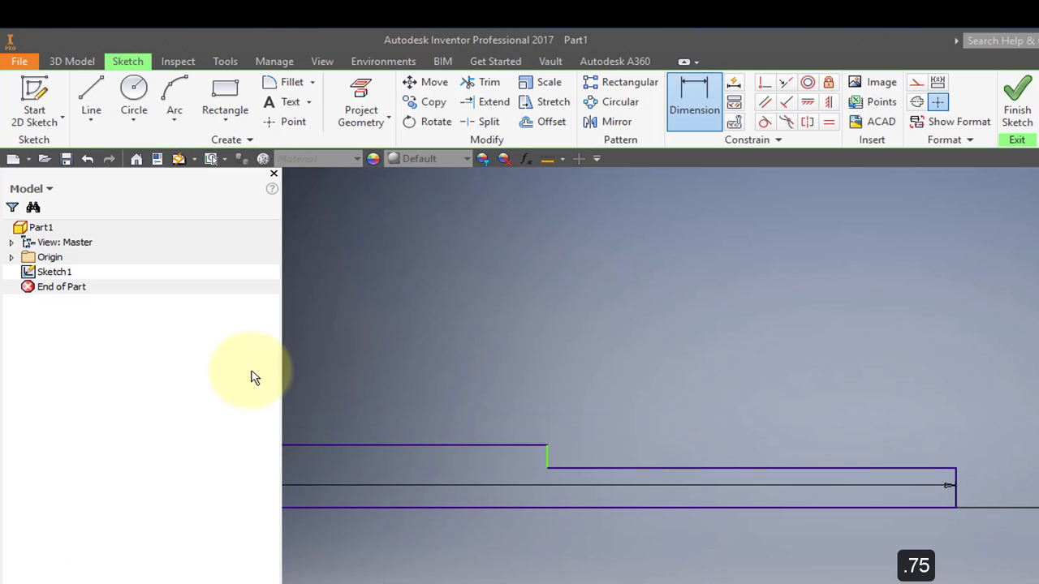
left_click(953, 488)
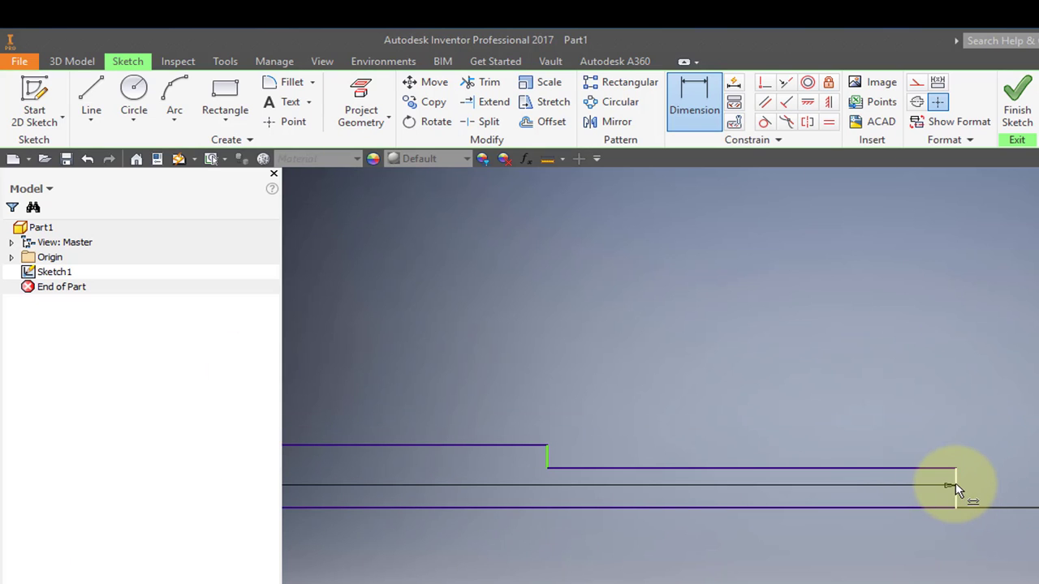
left_click(546, 456)
left_click(757, 345)
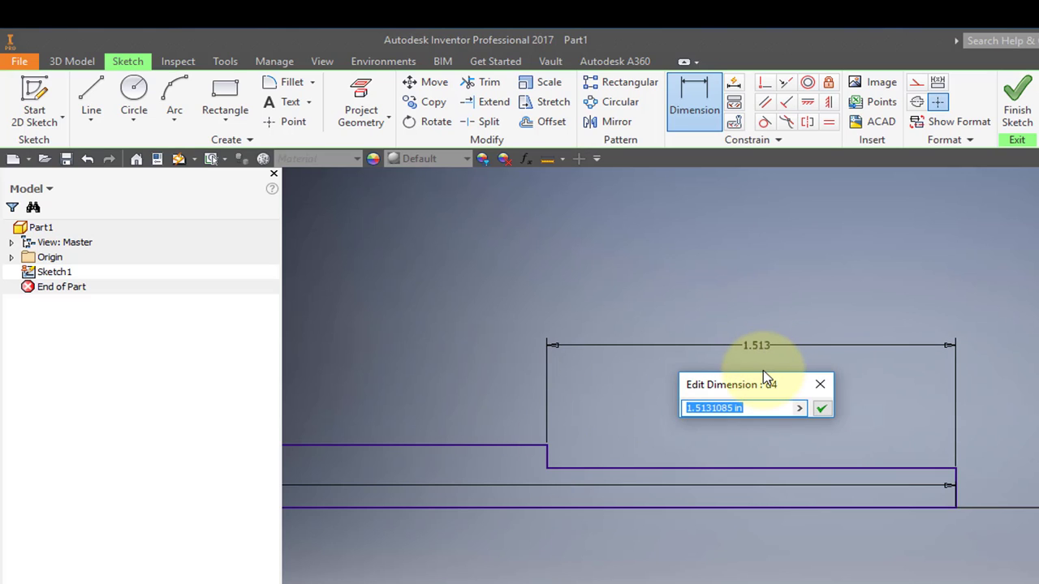
type("1")
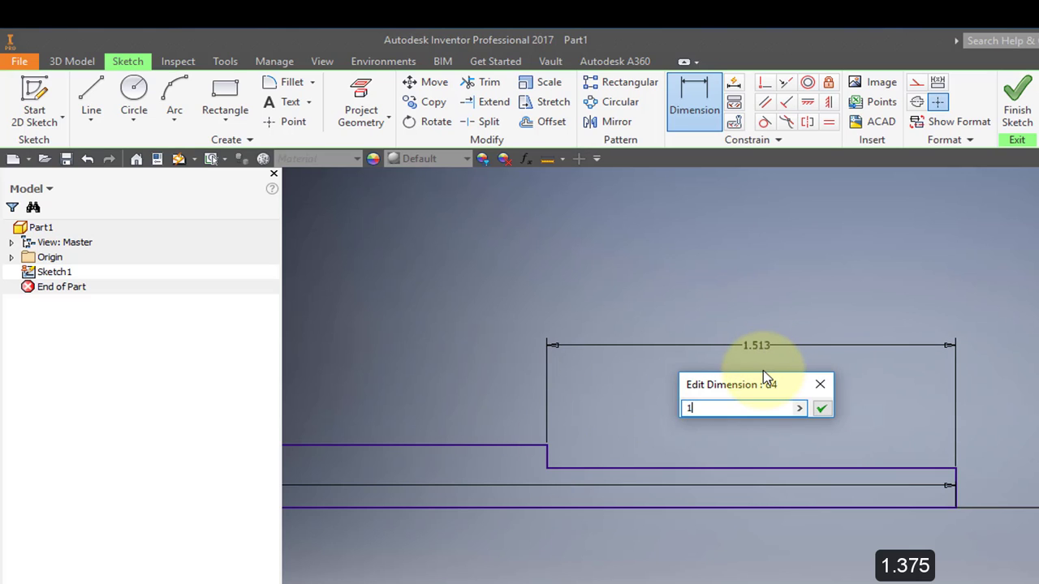
type(".375")
key("Return")
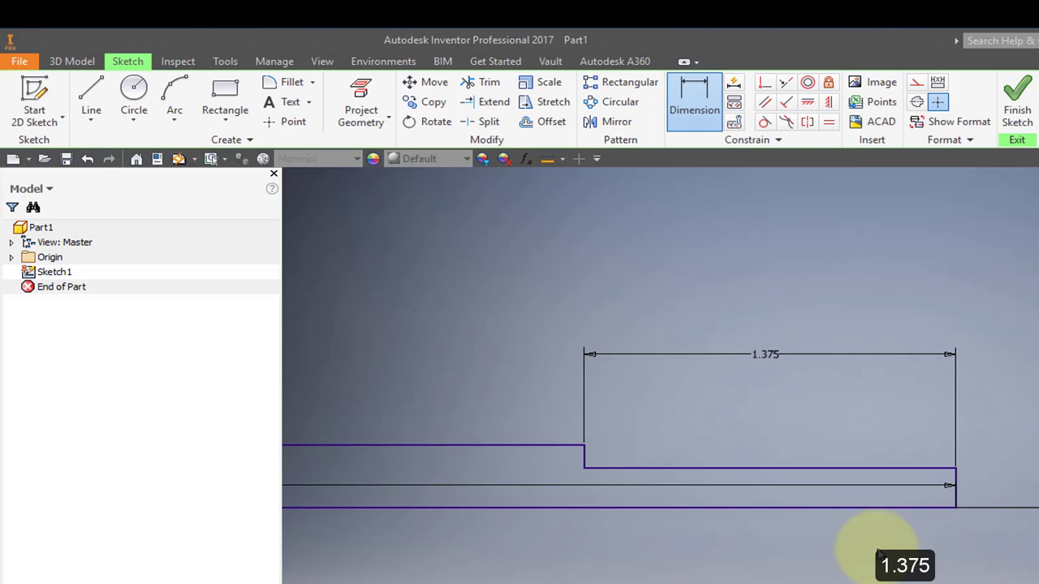
Finish the sketch and revolve the stepped profile a full turn around its baseline as a new solid.
scroll(735, 559, "down", 3)
scroll(733, 557, "up", 5)
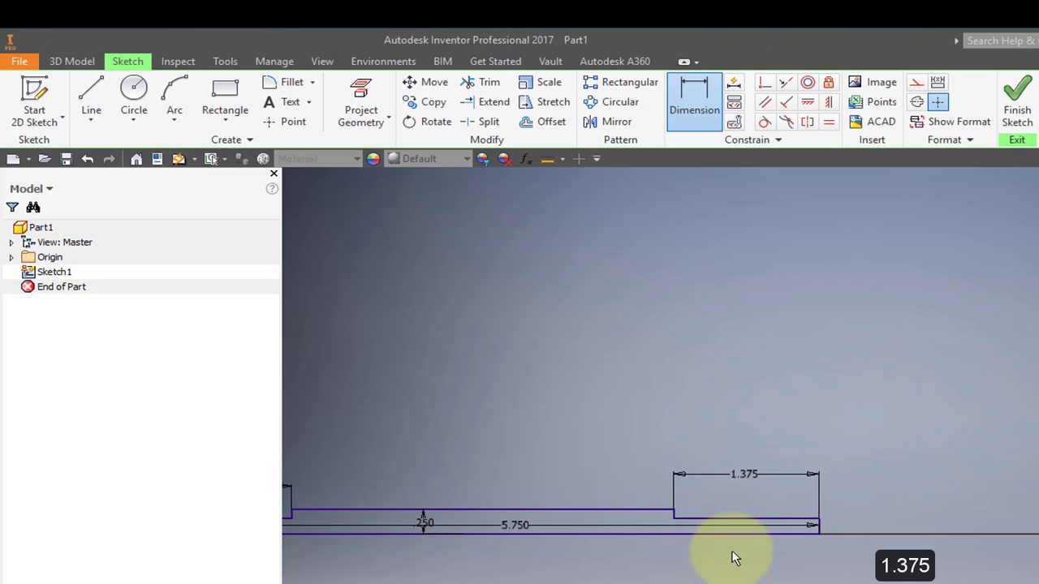
mouse_move(608, 550)
middle_mouse_down()
mouse_move(858, 524)
mouse_move(825, 519)
middle_mouse_up()
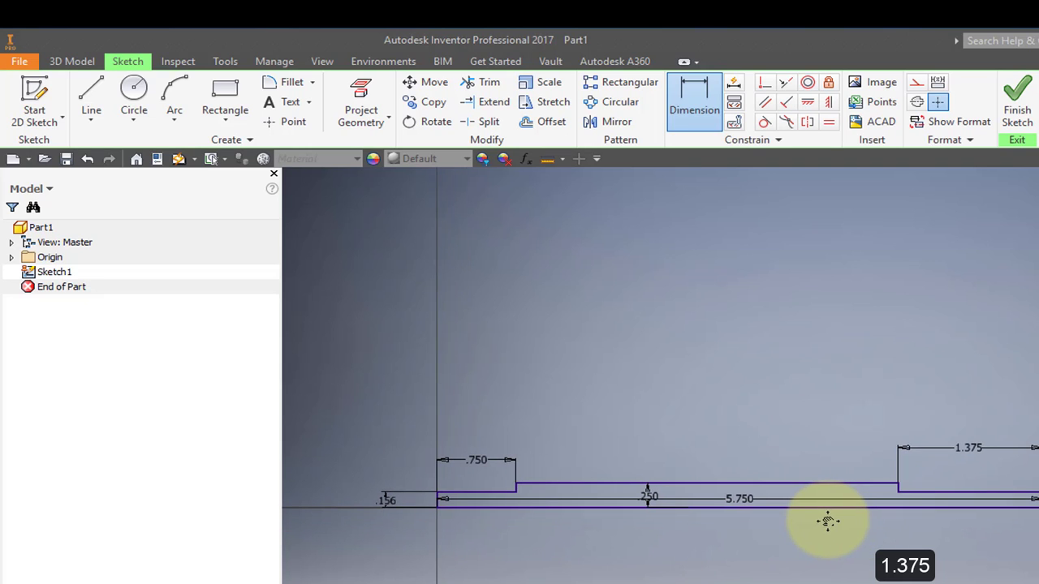
left_click(1025, 94)
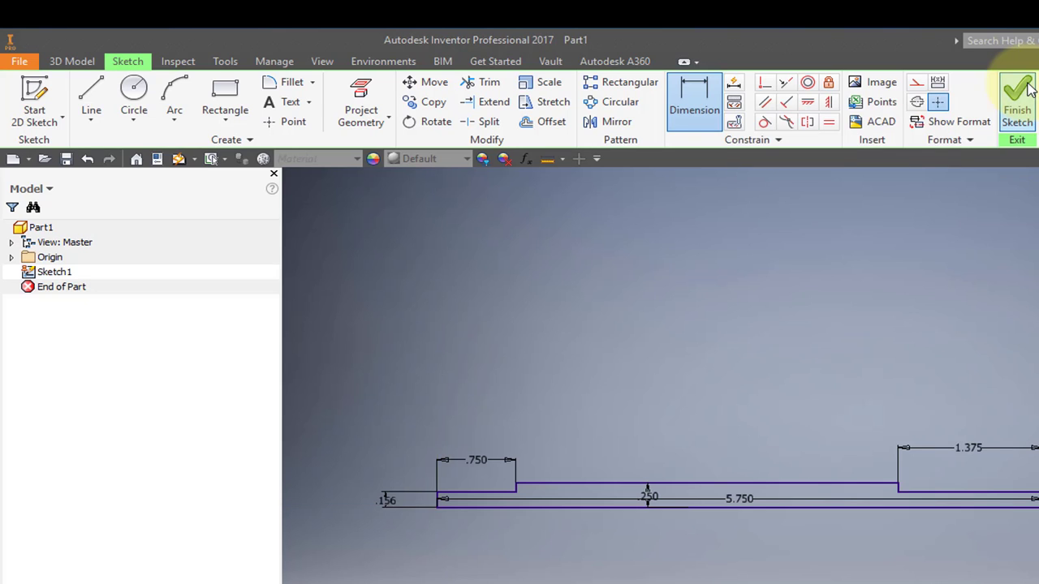
mouse_move(978, 515)
middle_mouse_down()
mouse_move(735, 422)
mouse_move(663, 350)
mouse_move(615, 330)
middle_mouse_up()
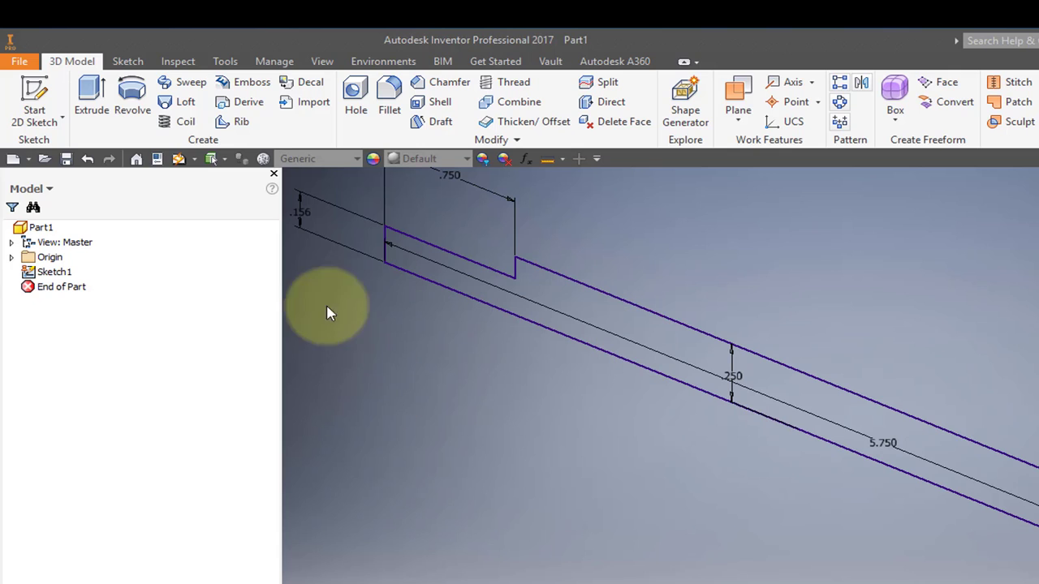
left_click(132, 94)
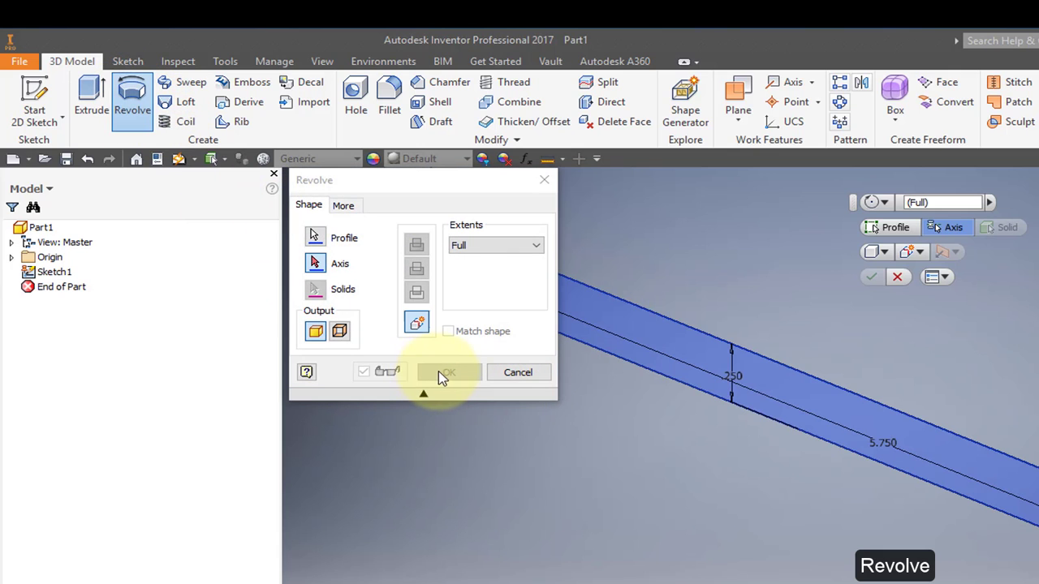
left_click(772, 428)
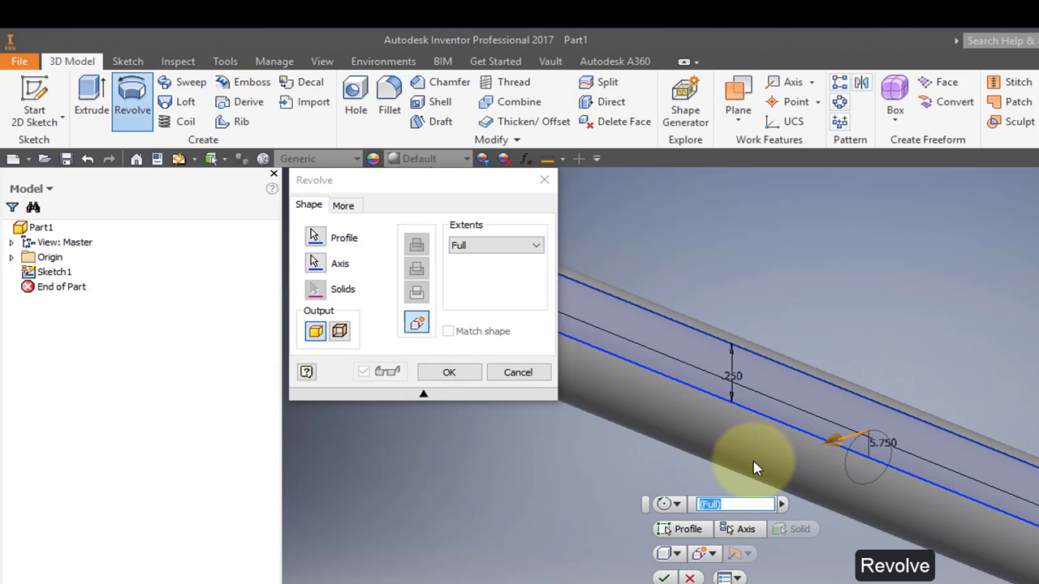
left_click(464, 374)
Chamfer the outer circular edges at both ends of the shaft with a distance of .031 in.
scroll(656, 467, "down", 5)
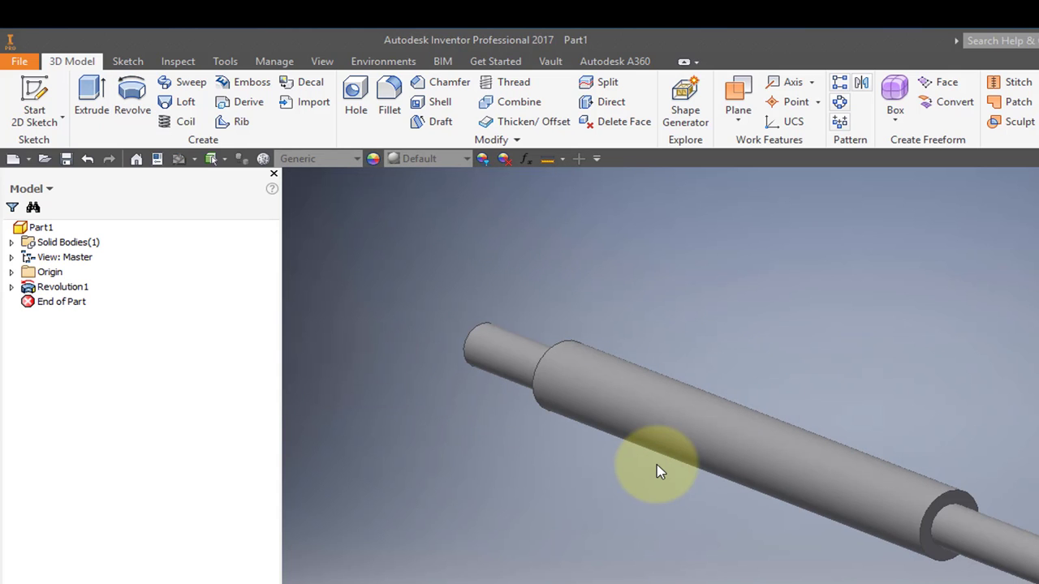
scroll(569, 447, "down", 3)
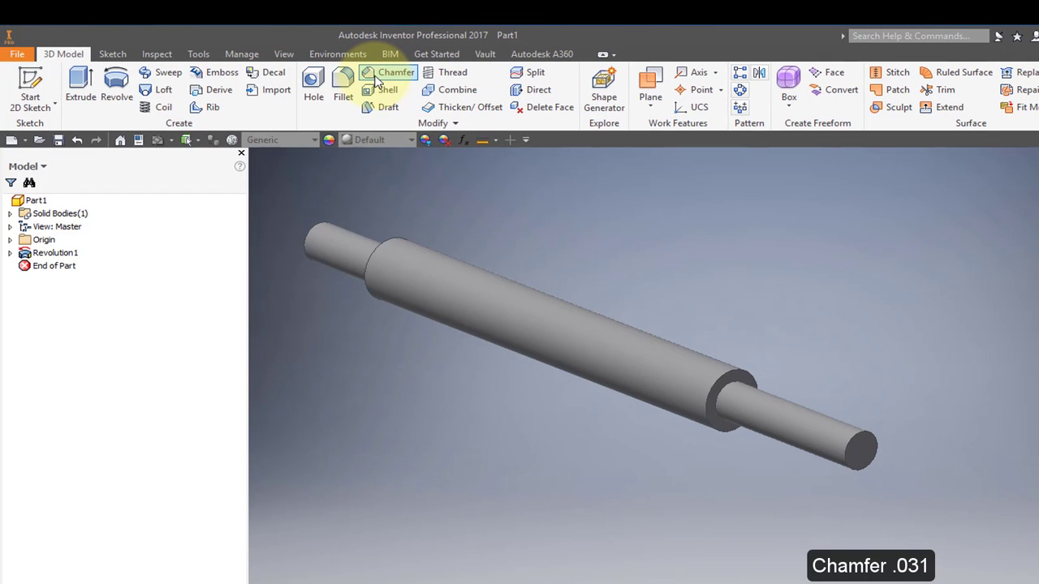
left_click(374, 76)
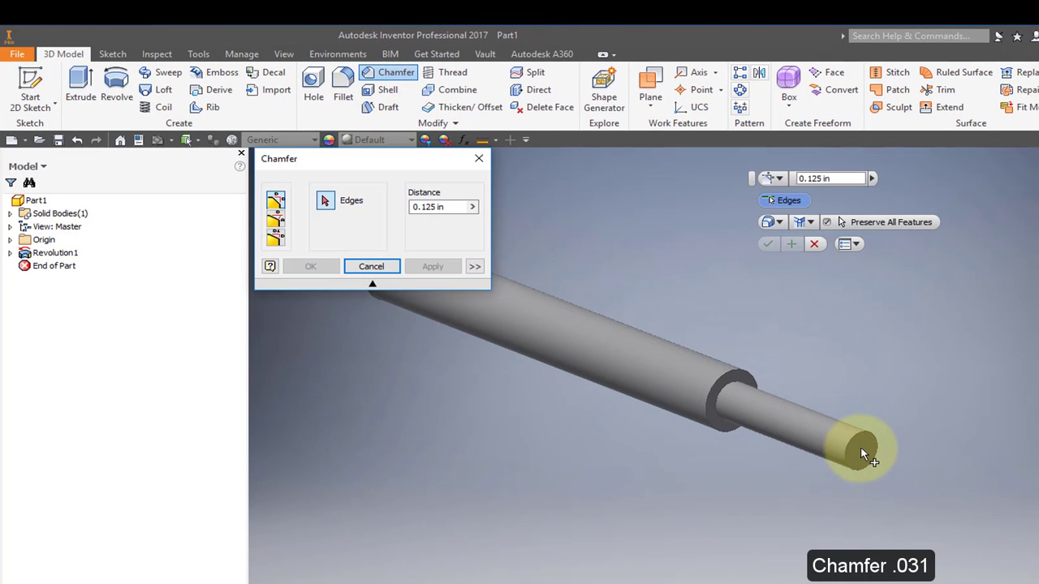
middle_click_drag(668, 390, 680, 476)
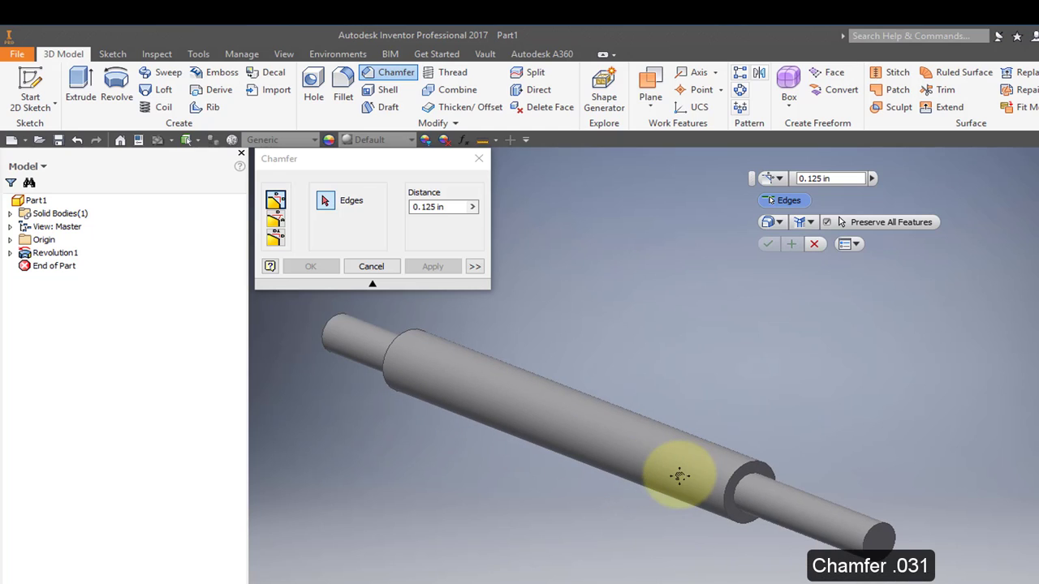
left_click(438, 207)
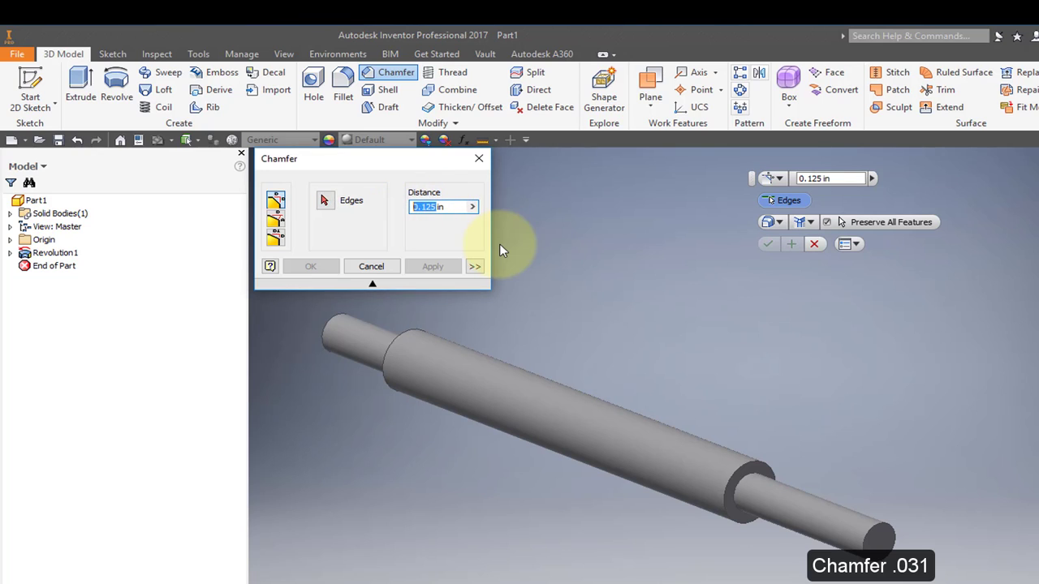
type(".031")
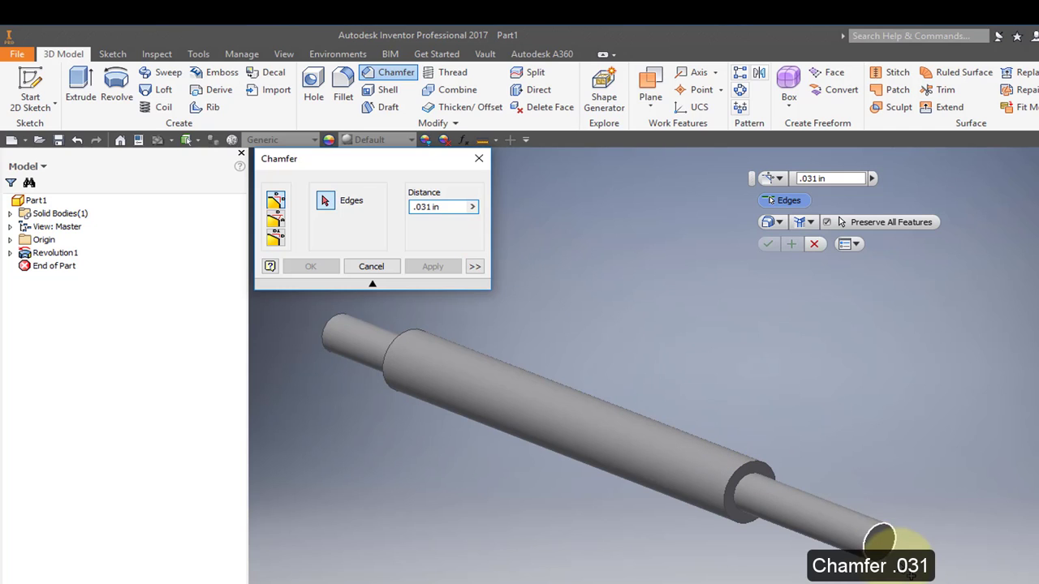
left_click(886, 526)
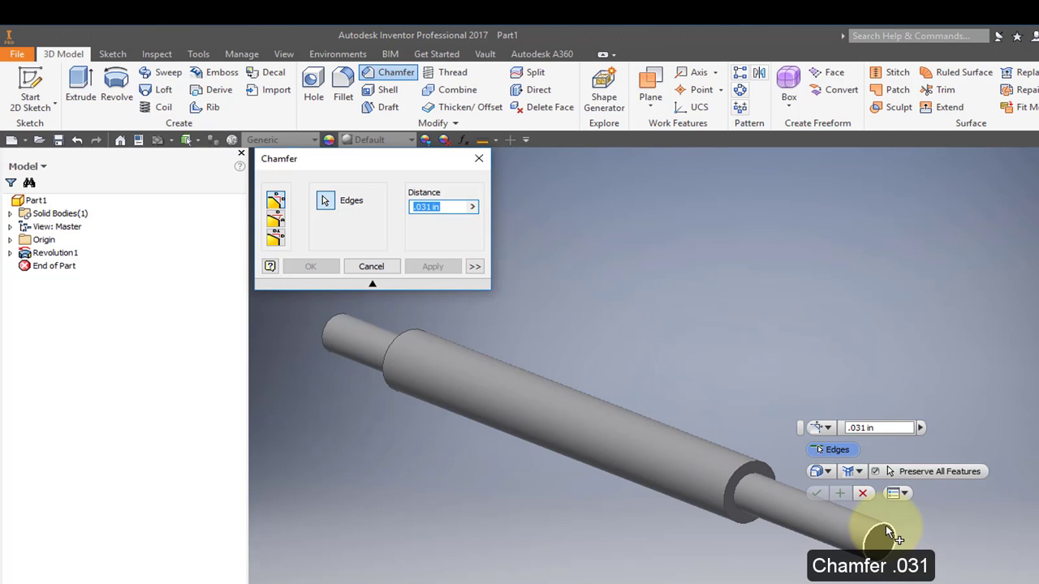
left_click(333, 329)
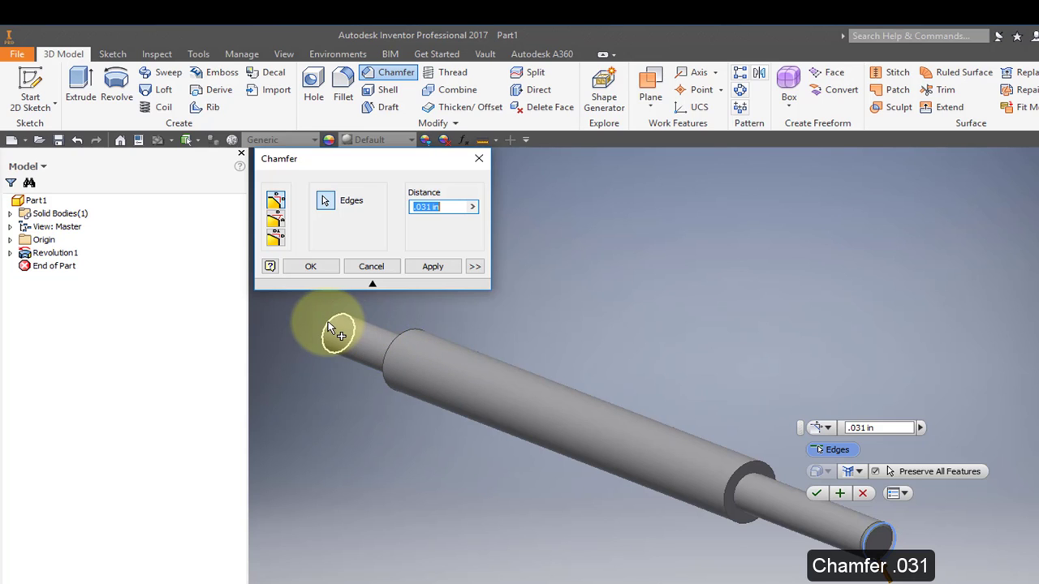
left_click(311, 266)
Add a full-length 5/16-18 UNC right-hand thread to the cylindrical face of the shaft's shorter end.
left_click(445, 75)
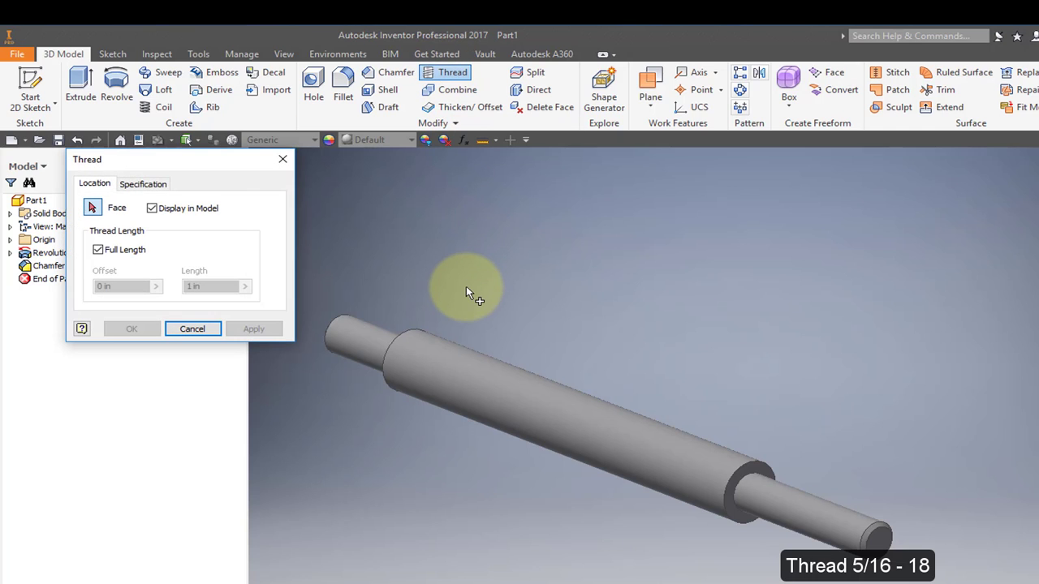
left_click(357, 341)
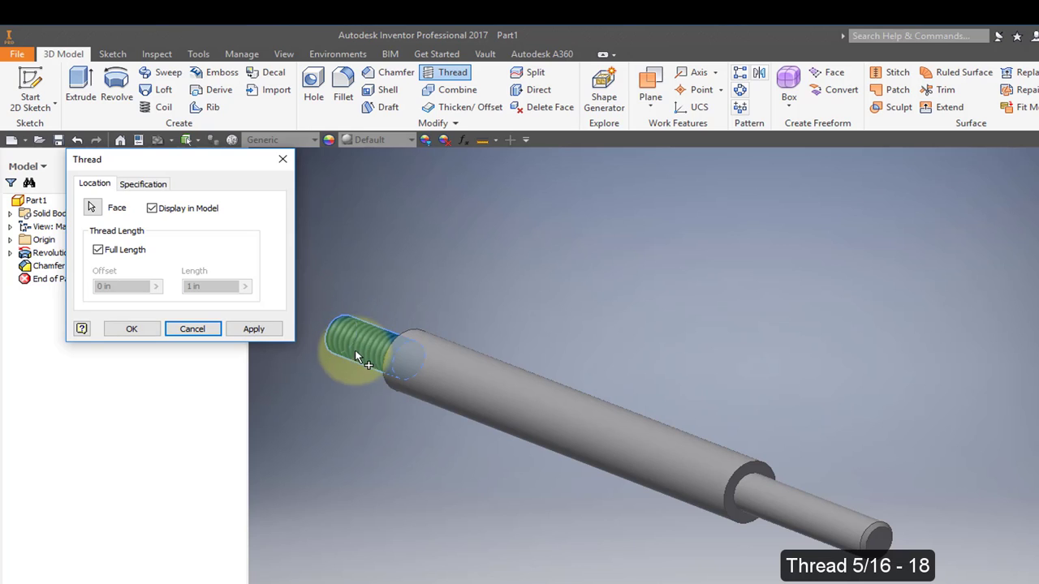
left_click(143, 187)
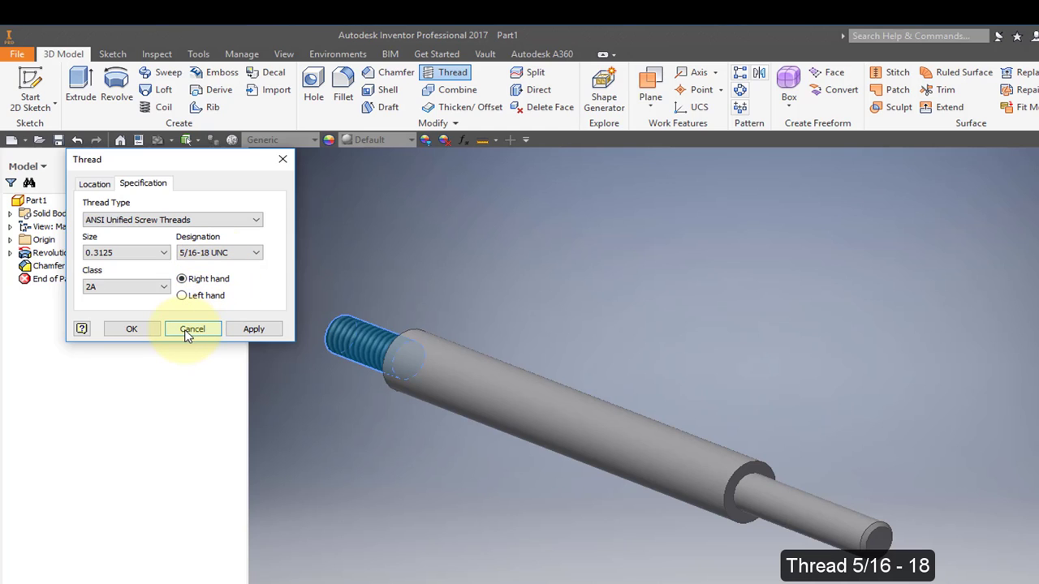
left_click(133, 328)
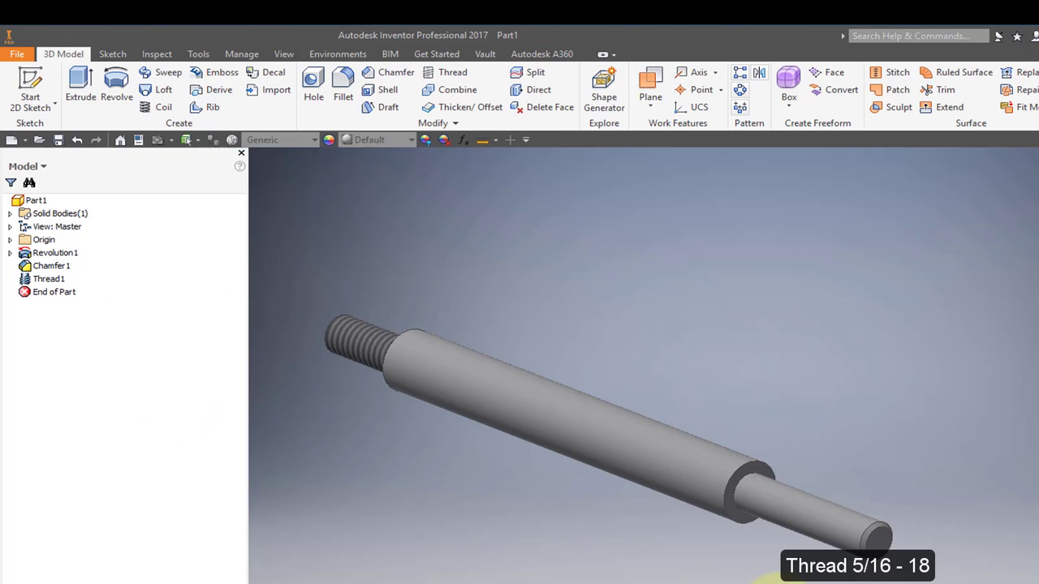
Thread the shaft's longer thin end over a length of .5 in from its tip instead of the full length.
left_click(847, 532)
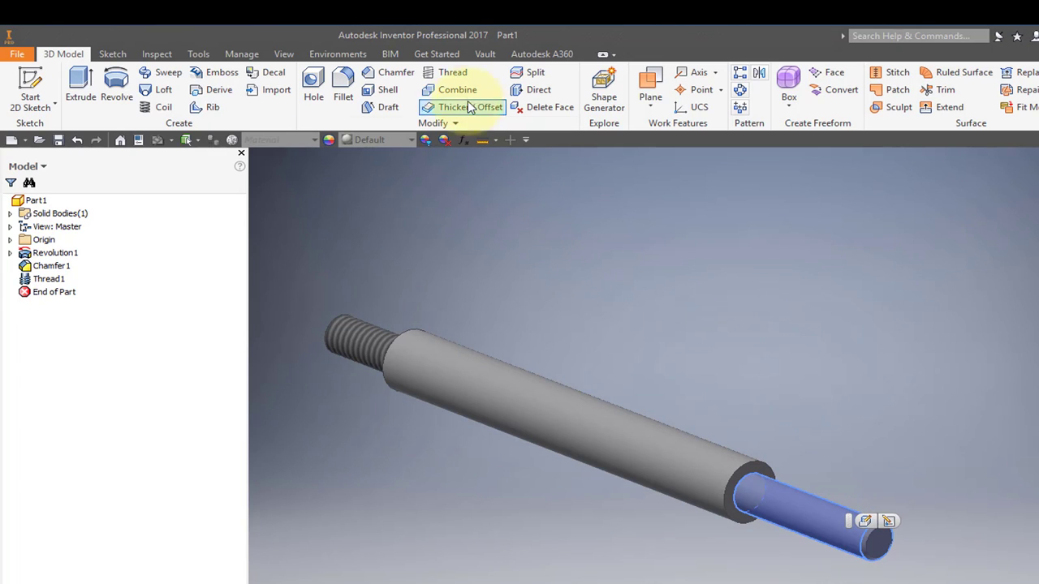
left_click(459, 76)
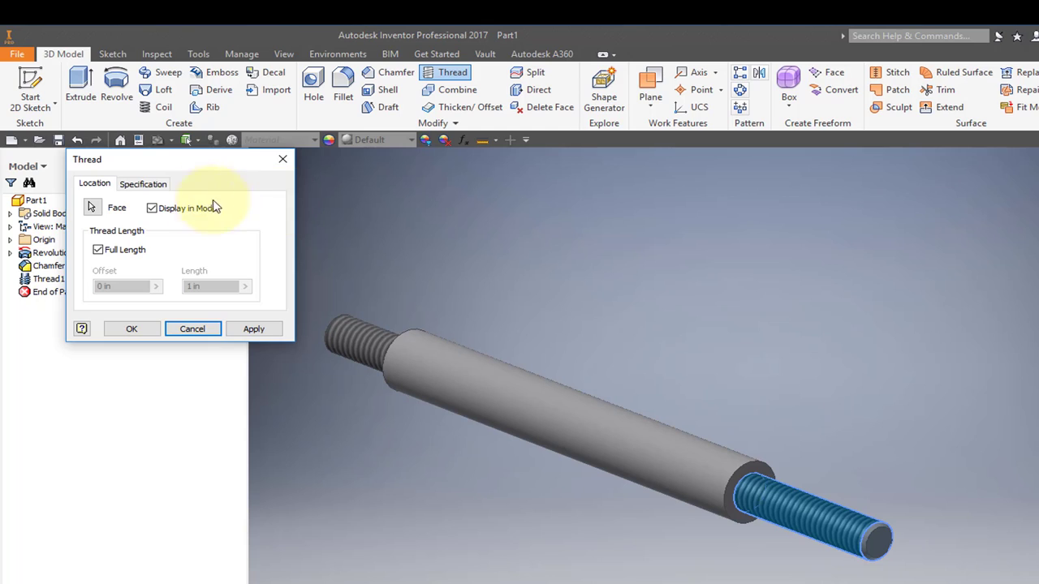
left_click(98, 251)
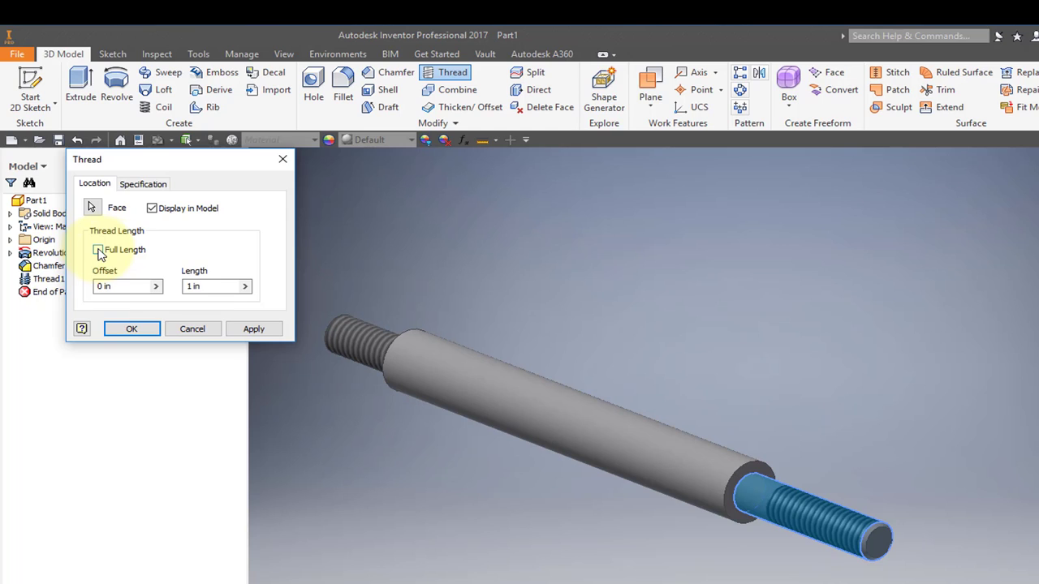
double_click(186, 288)
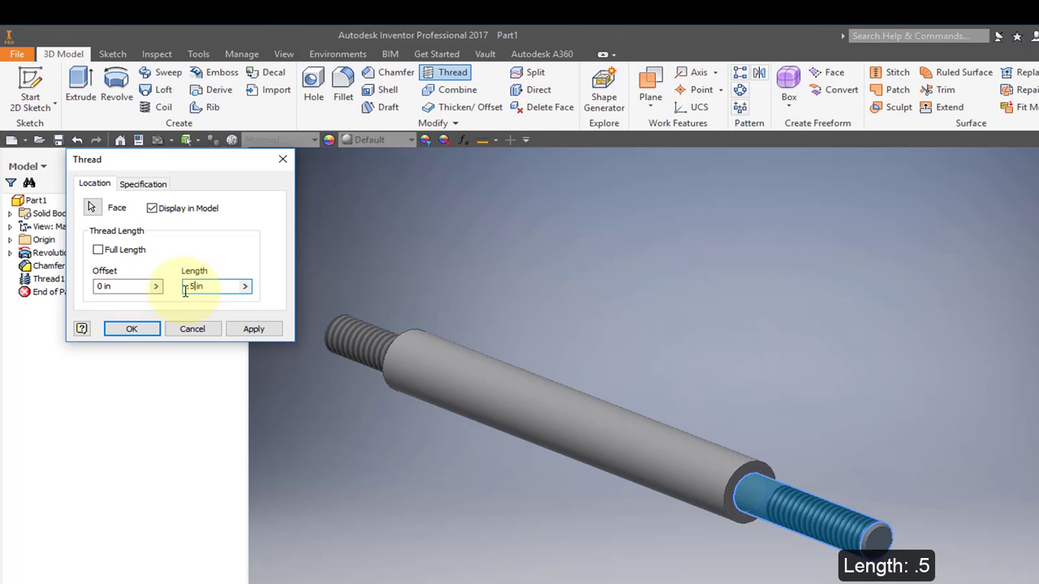
key("Return")
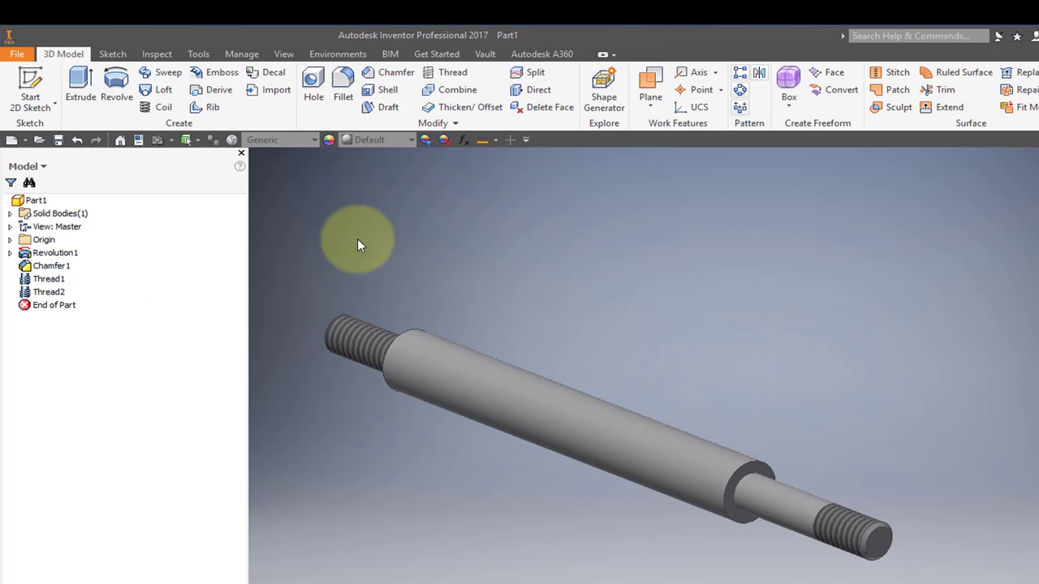
Assign Steel as the part's physical material in its iProperties.
left_click(138, 141)
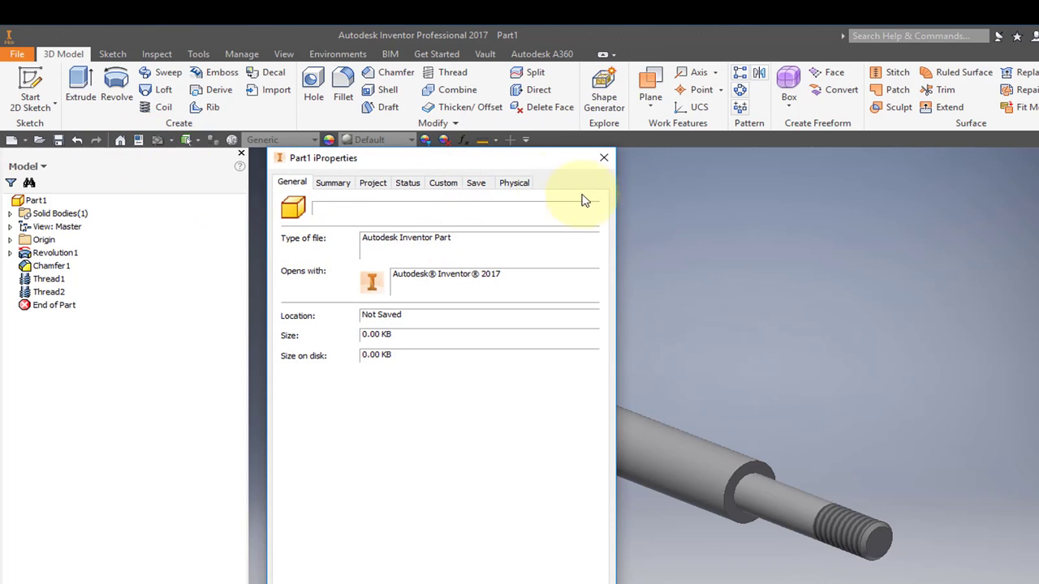
left_click(516, 184)
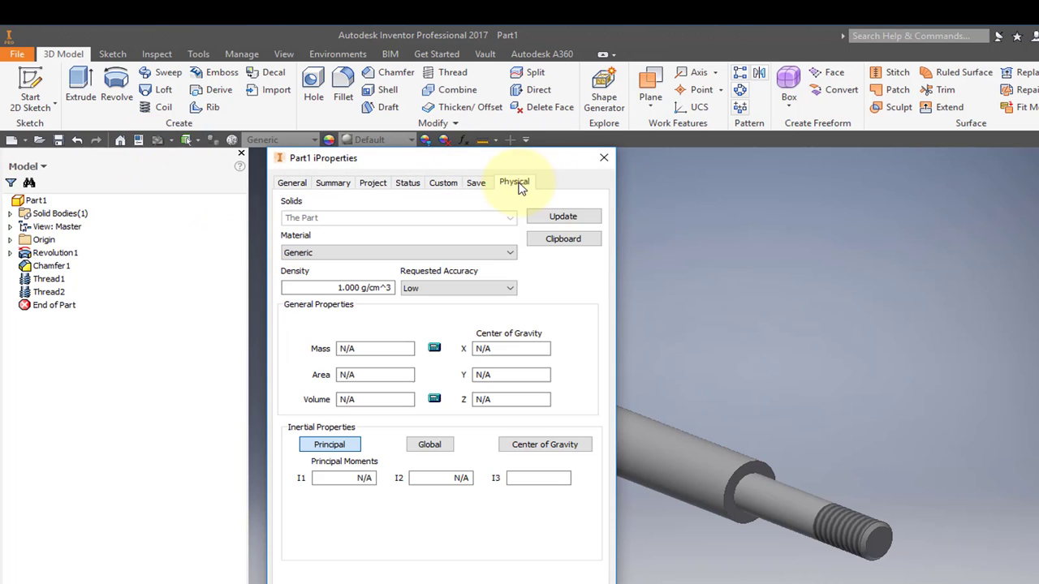
left_click(513, 255)
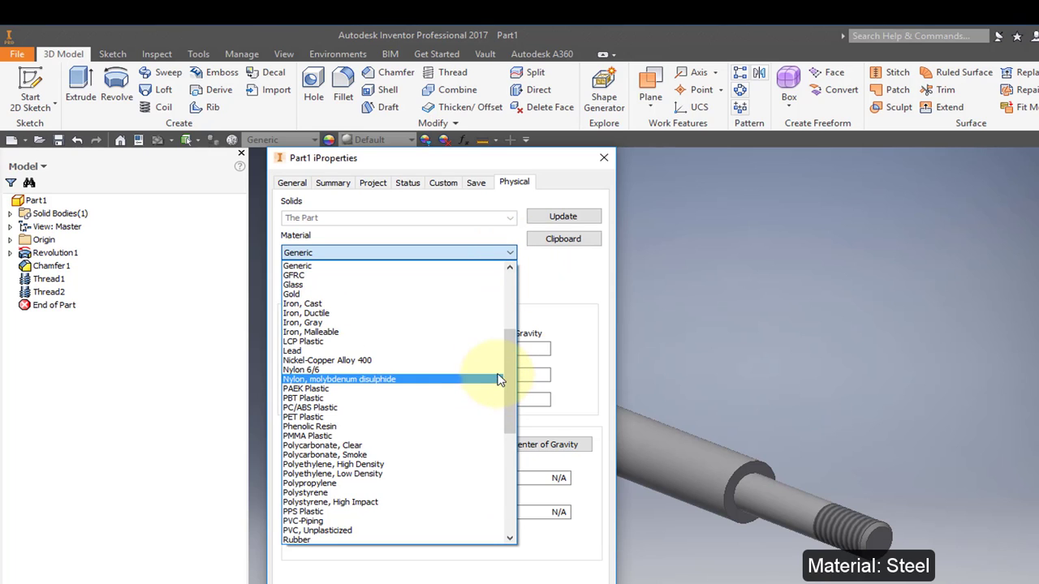
left_click_drag(510, 371, 520, 439)
scroll(519, 438, "down", 2)
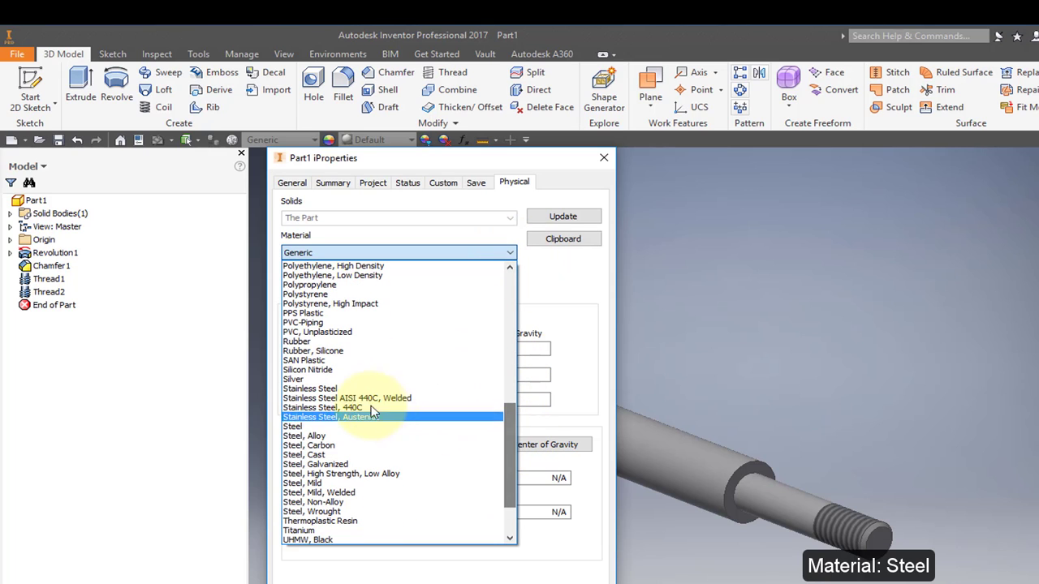
left_click(365, 427)
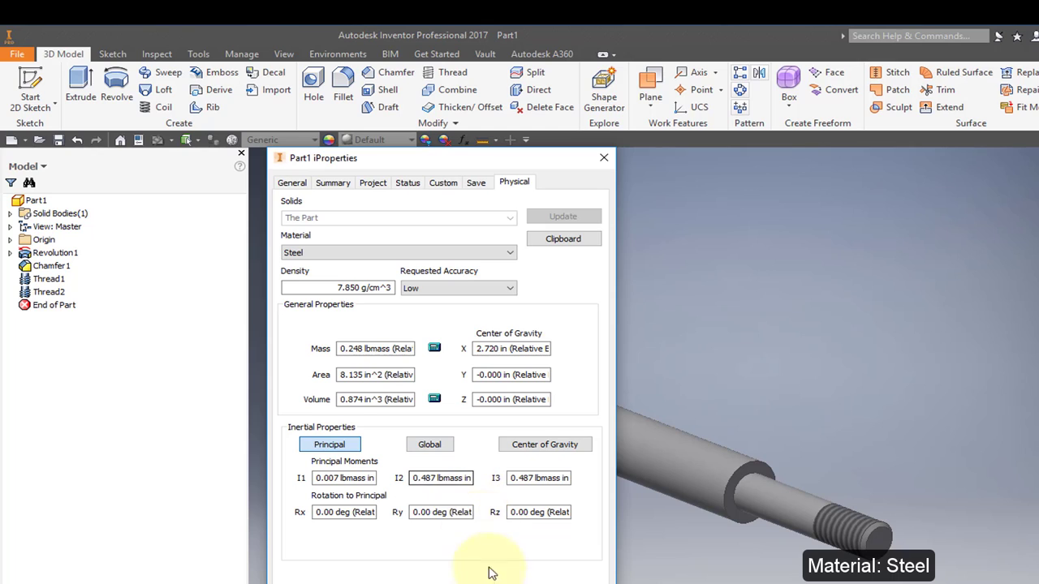
Set the iProperties title to "17 Vertical Support", the part number to 17 and the description to "Vertical Support", and apply them.
left_click(342, 185)
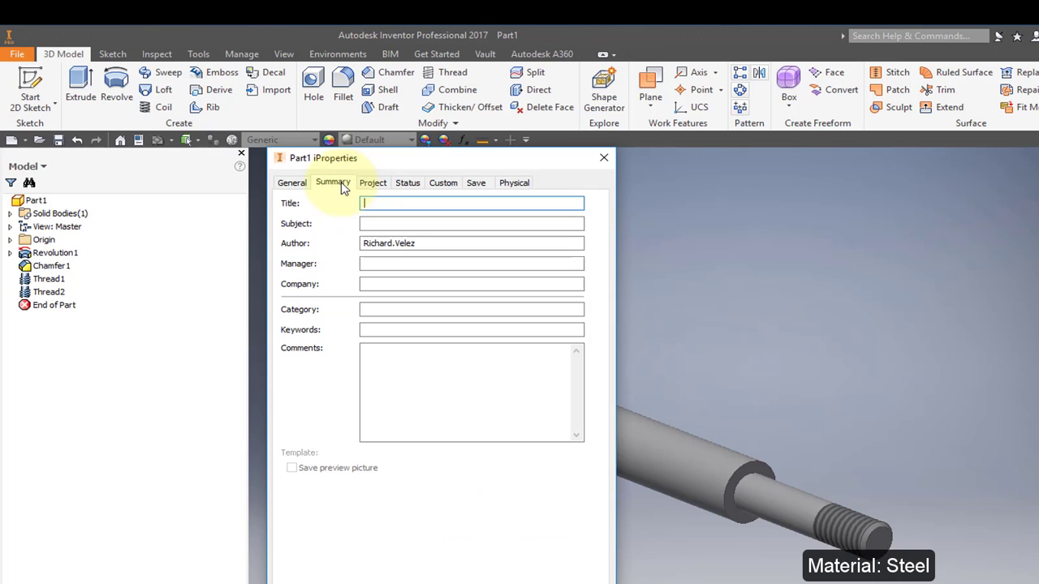
left_click(408, 206)
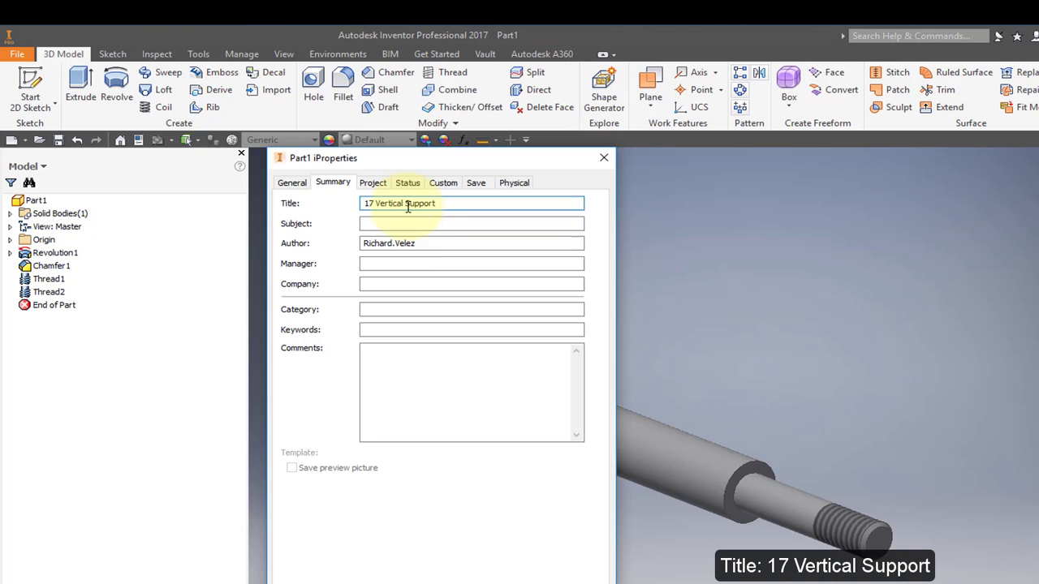
left_click(412, 245)
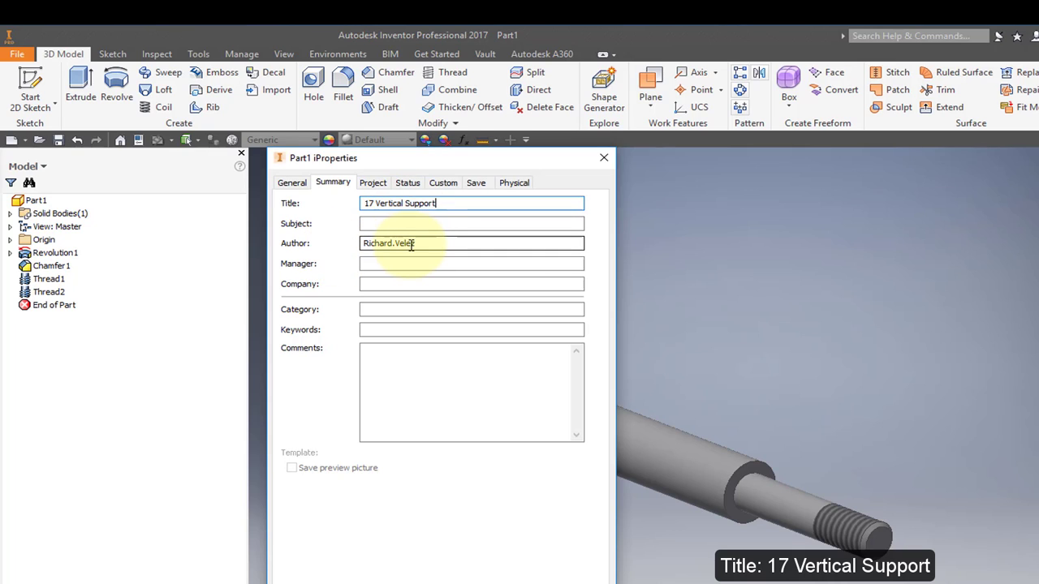
left_click(383, 185)
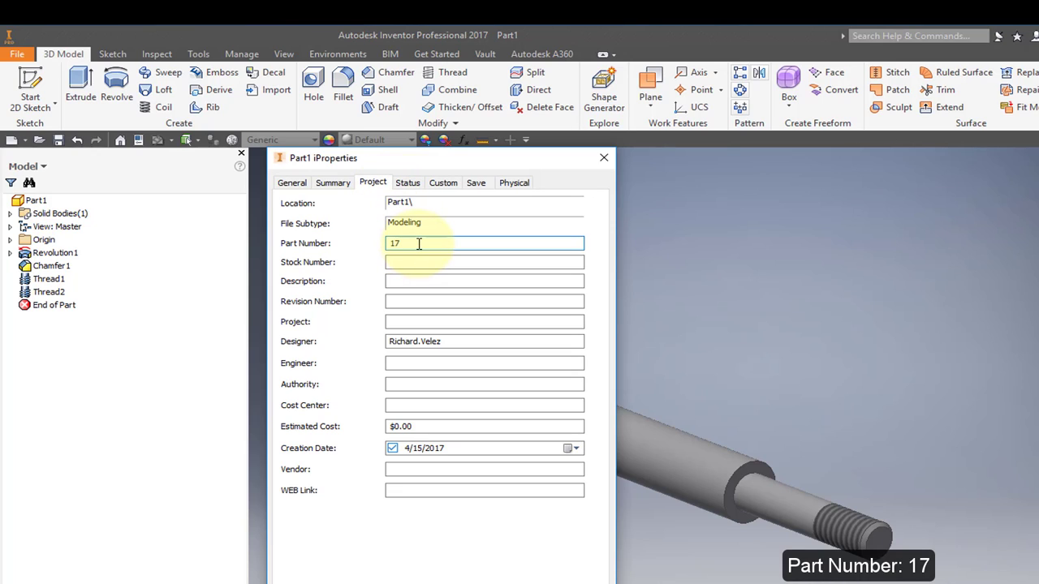
type("17")
left_click(425, 286)
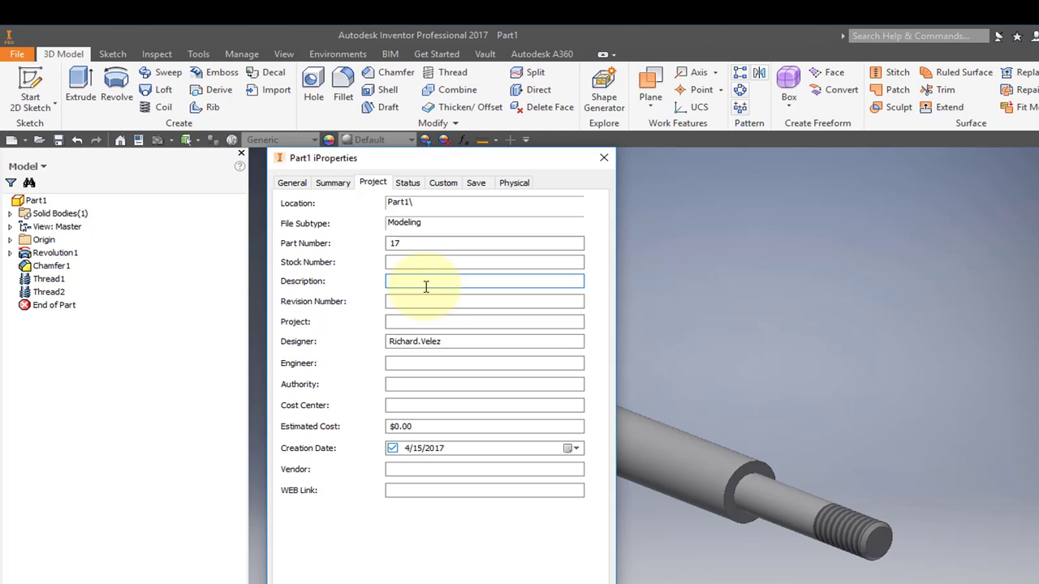
type("Vertical Support")
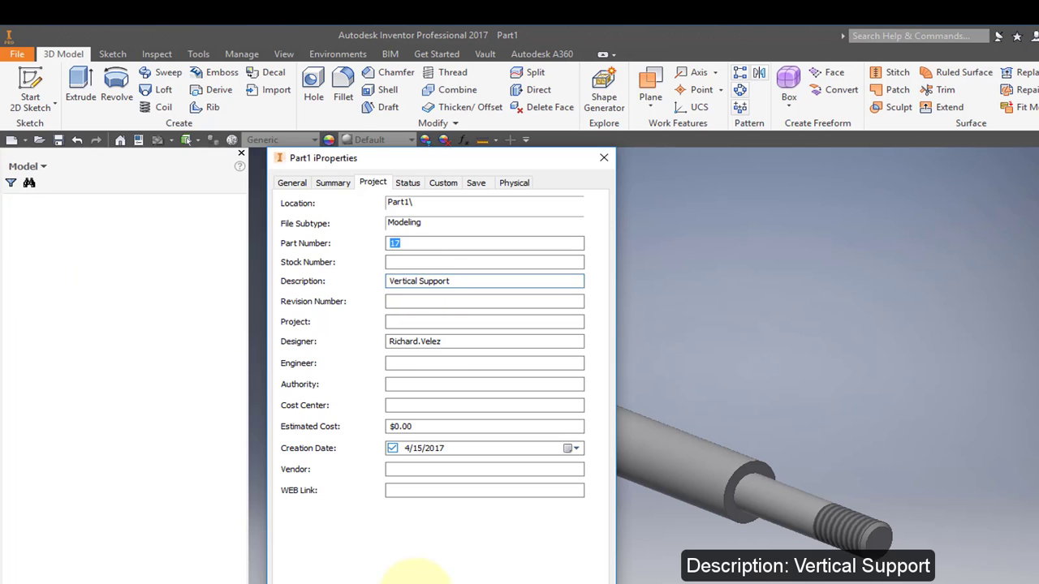
left_click(410, 575)
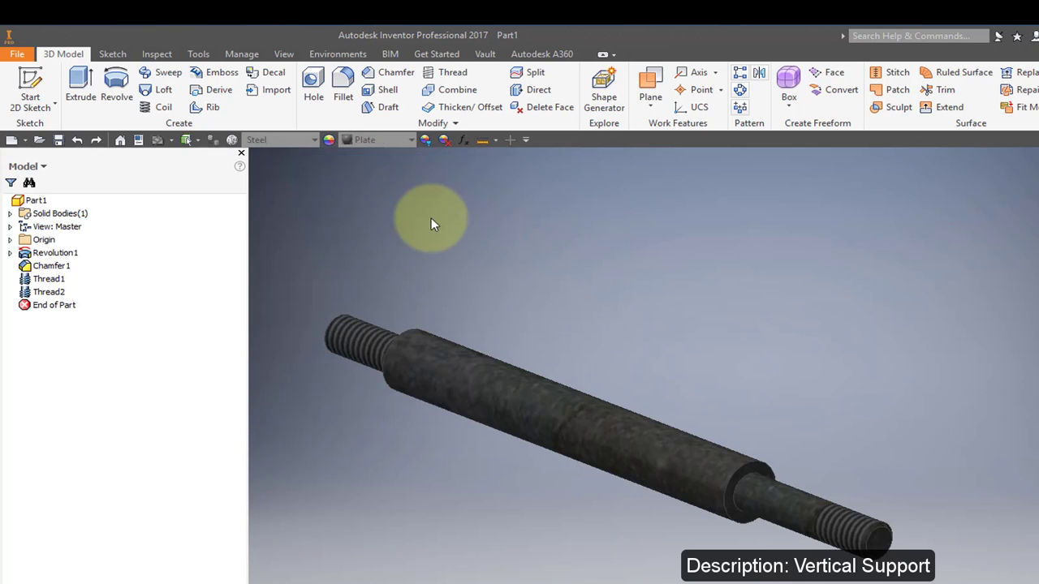
Change the shaft's appearance to Steel - Polished.
left_click(413, 141)
scroll(381, 371, "down", 7)
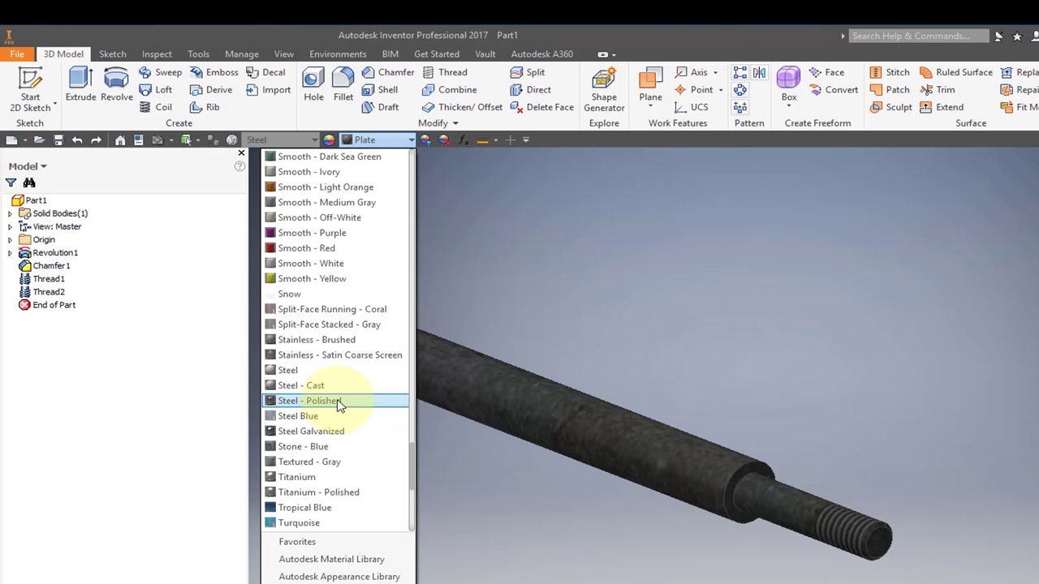
left_click(309, 401)
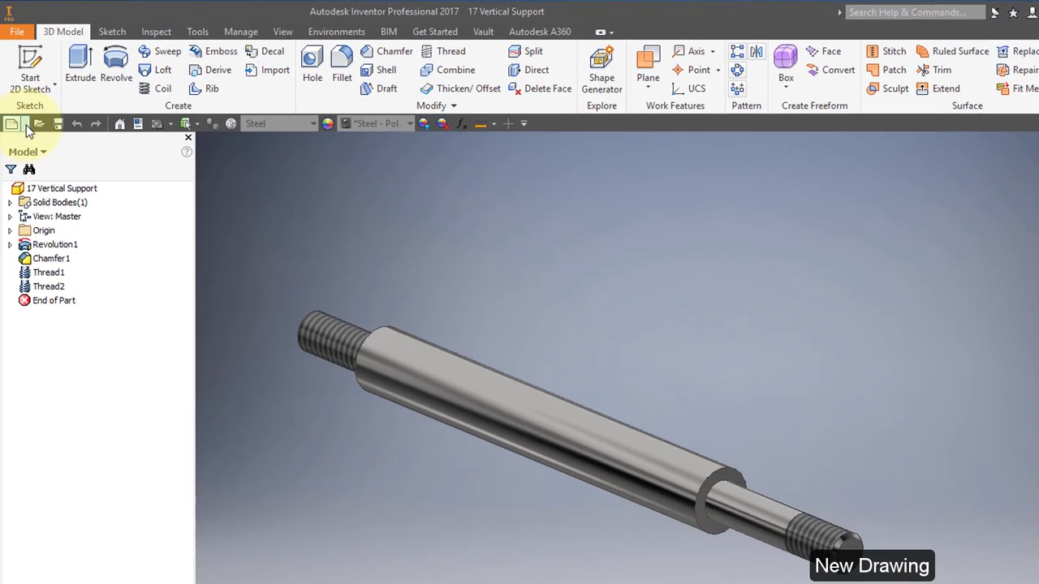
Create a new drawing and position a front base view of the shaft at 2:1 scale in the sheet's lower left area.
left_click(22, 102)
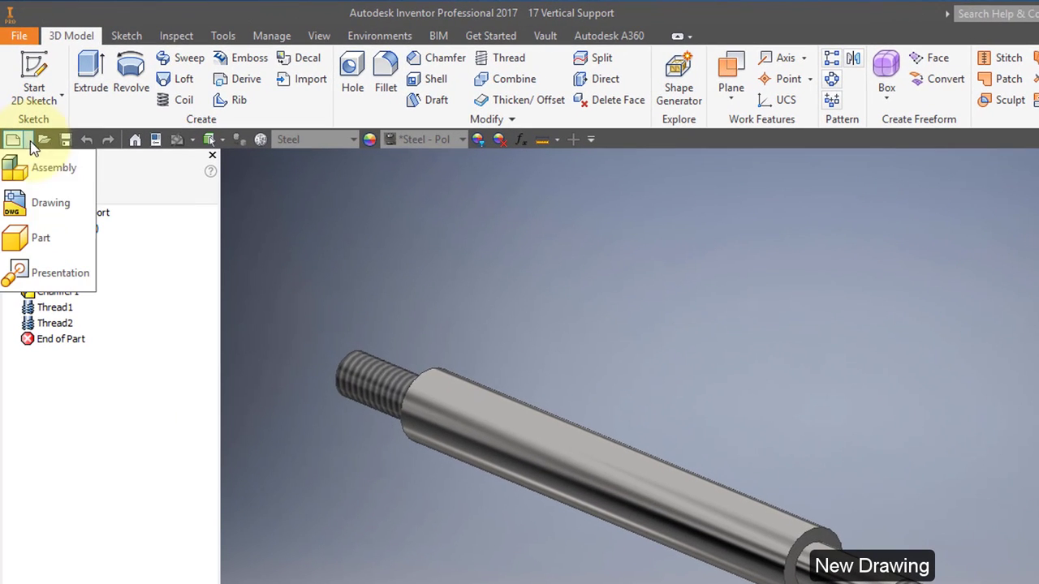
left_click(60, 211)
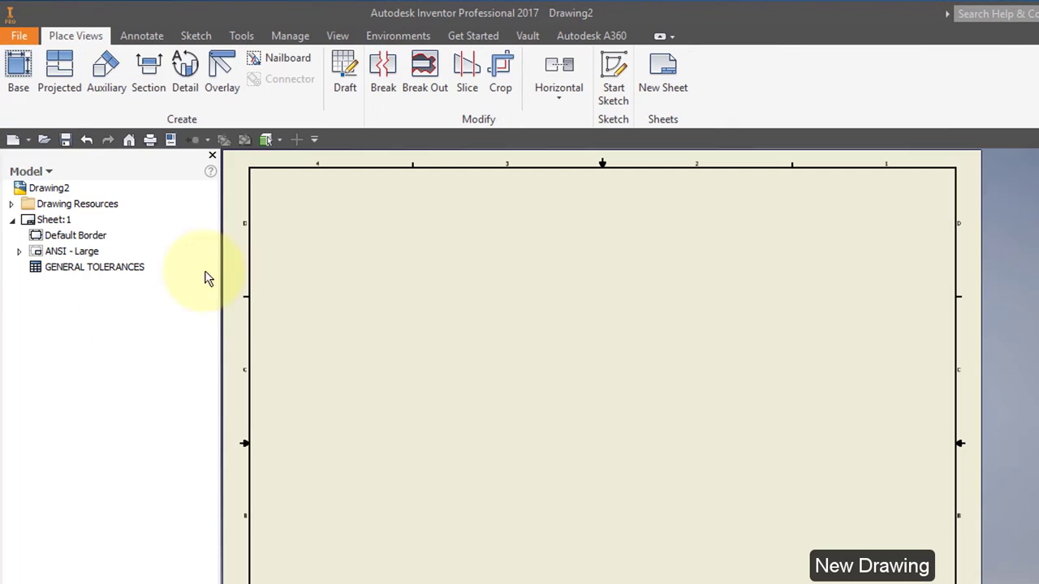
left_click(19, 71)
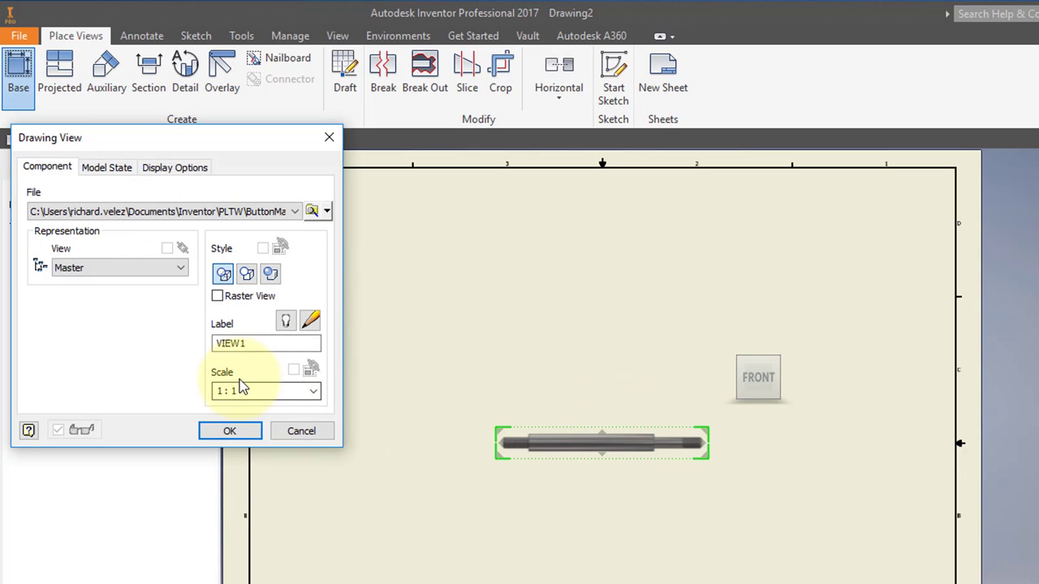
left_click(314, 391)
left_click(275, 441)
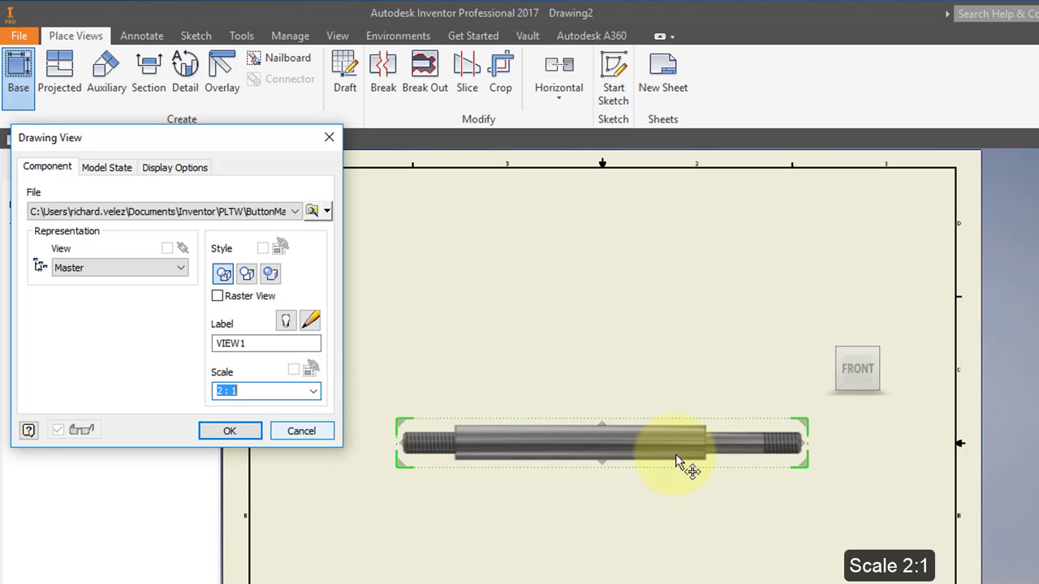
left_click_drag(681, 453, 597, 502)
Project an end view to the right of the front view and an isometric view in the sheet's upper right area.
left_click(821, 486)
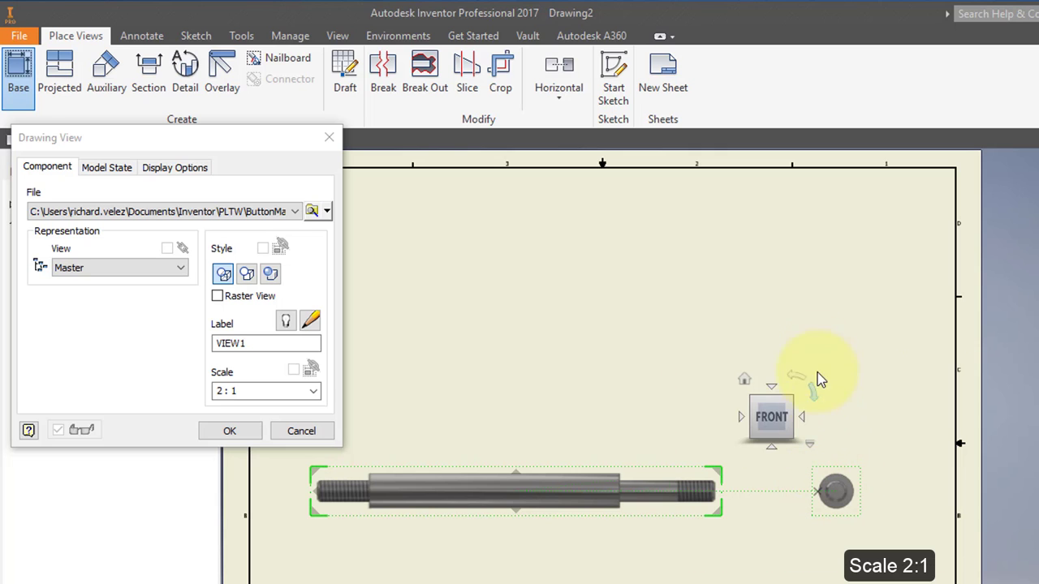
left_click(822, 261)
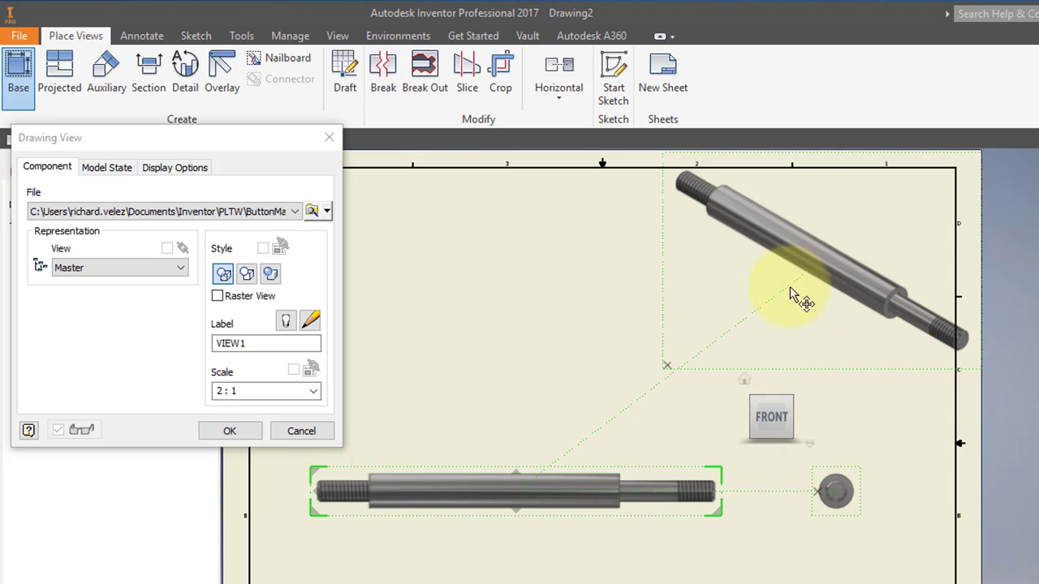
left_click(229, 431)
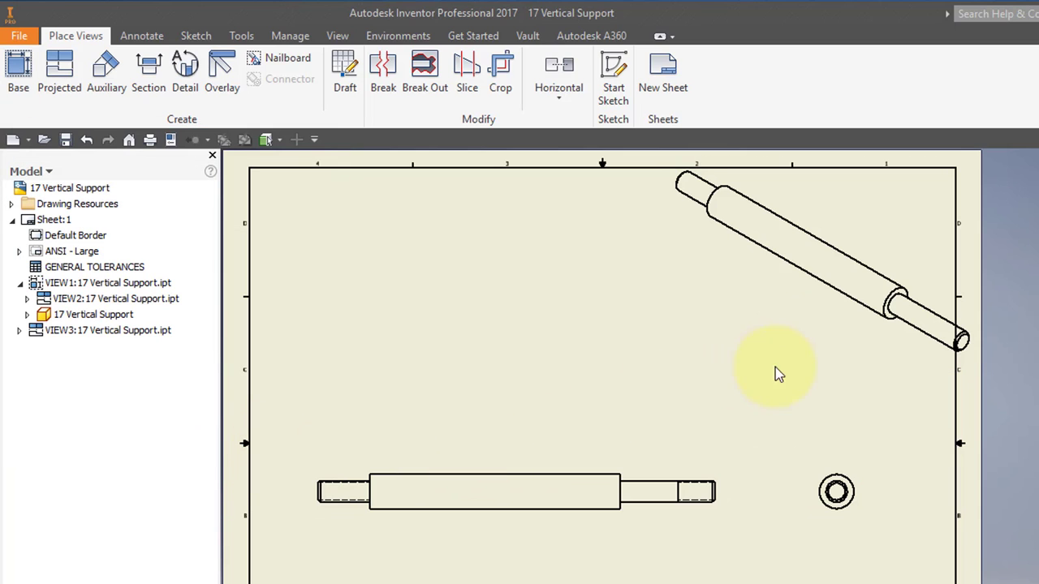
Turn on shading for the isometric view and move that view fully inside the sheet border.
double_click(868, 365)
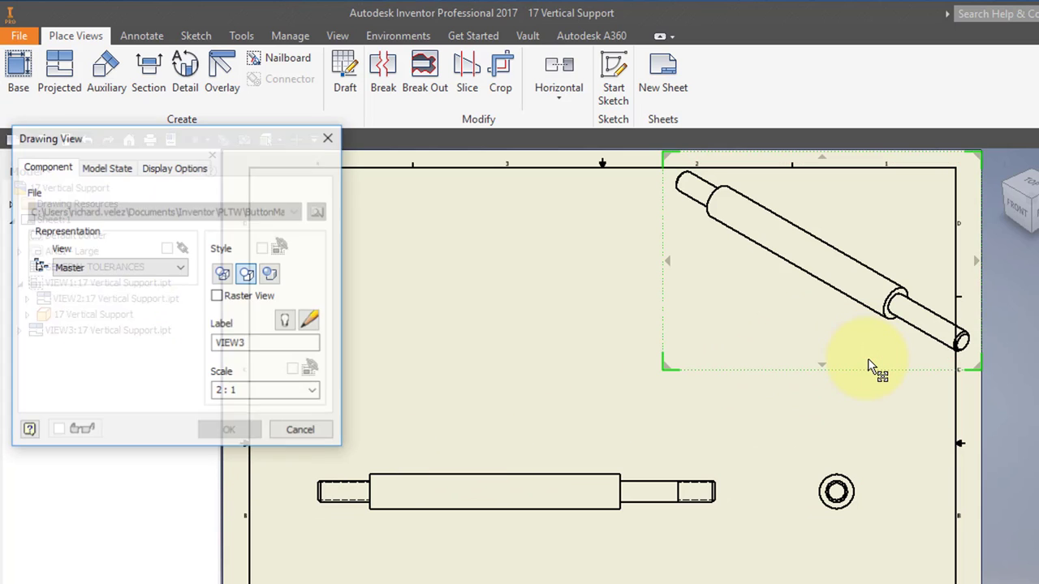
left_click(272, 275)
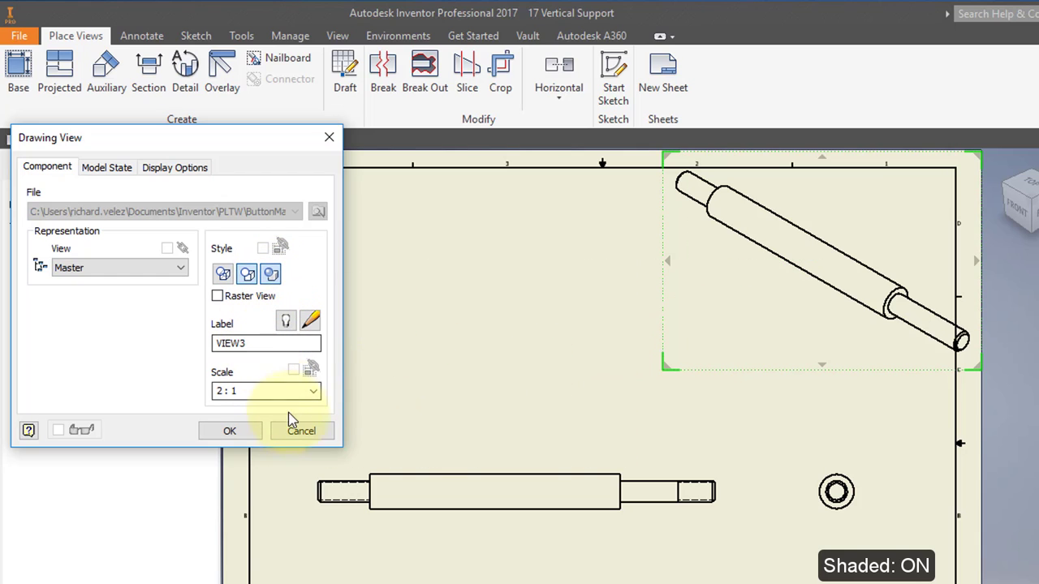
left_click(230, 431)
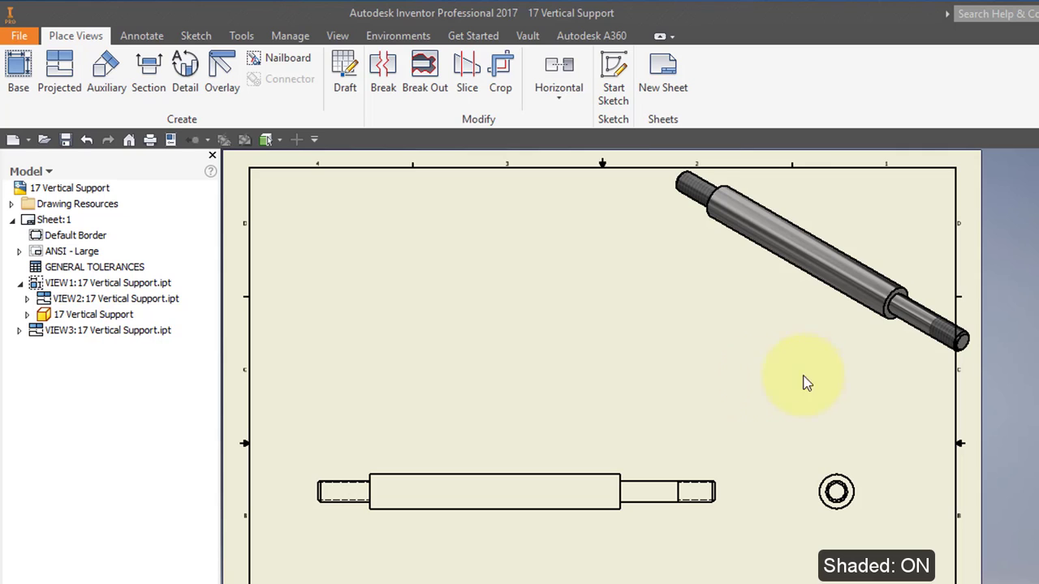
mouse_move(830, 363)
left_mouse_down()
mouse_move(810, 389)
mouse_move(787, 395)
left_mouse_up()
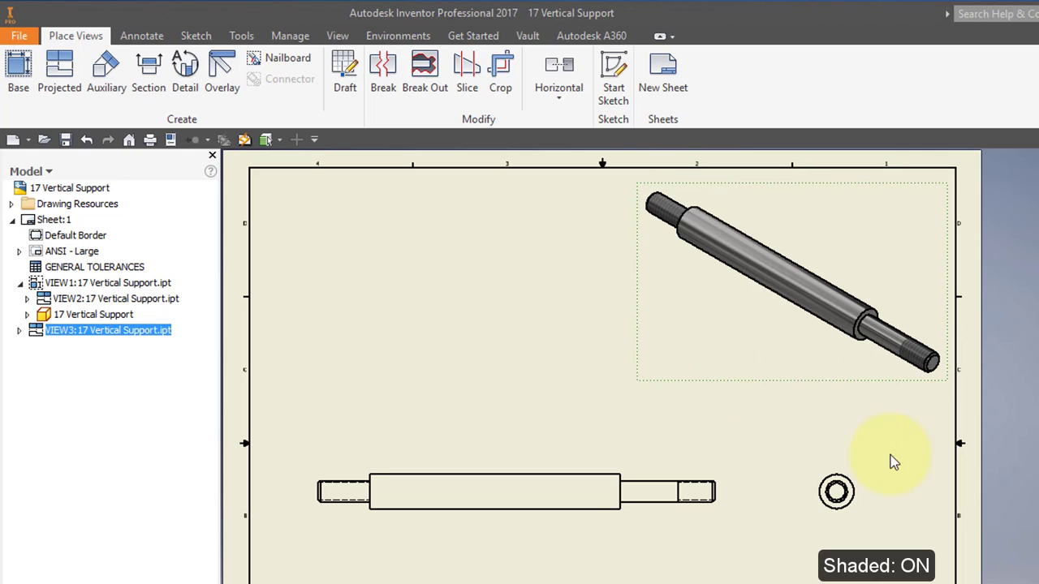
left_click(928, 561)
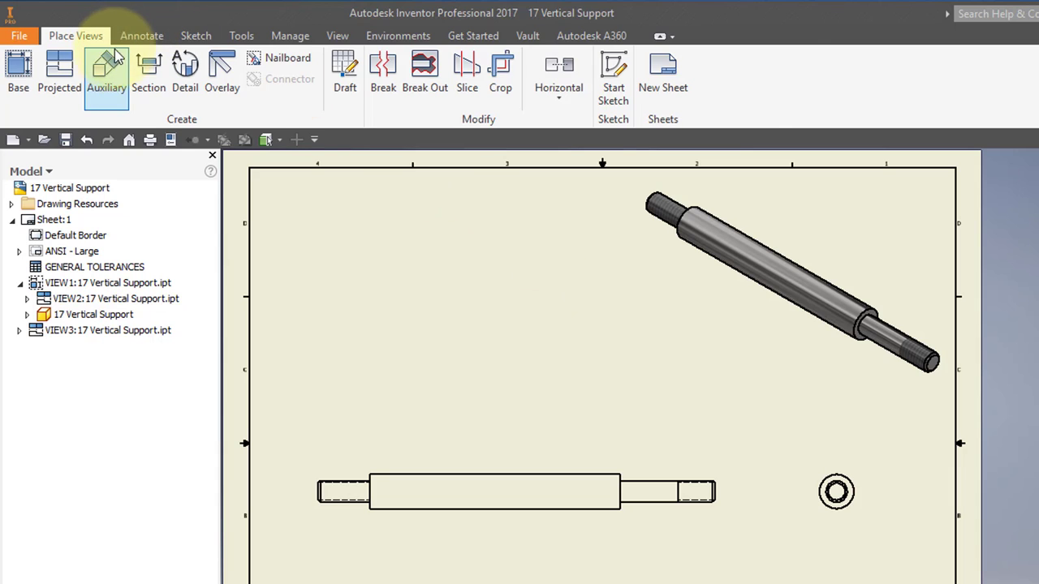
Add a center mark to the circular end view of the shaft.
left_click(135, 36)
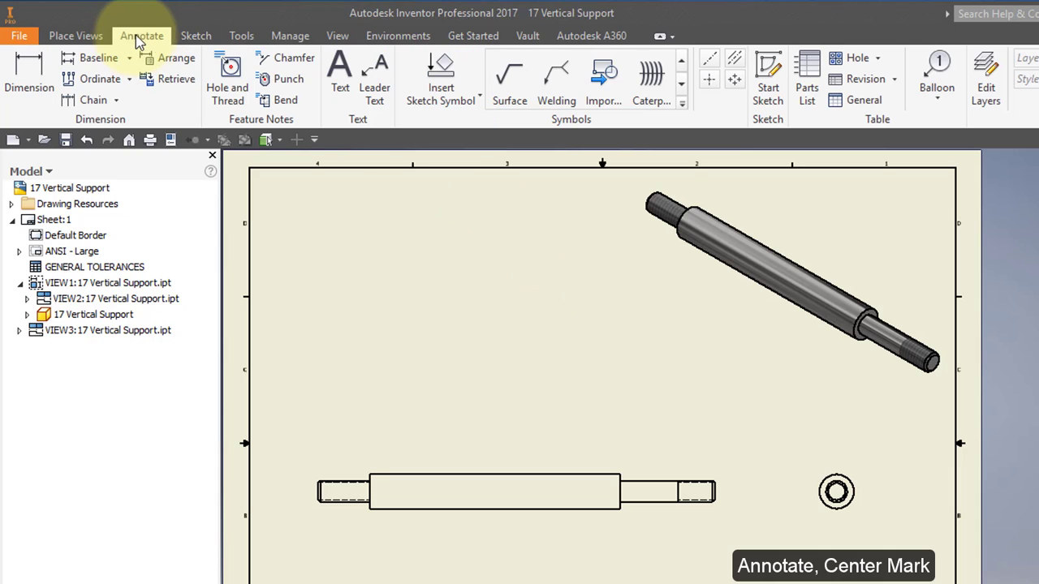
left_click(709, 83)
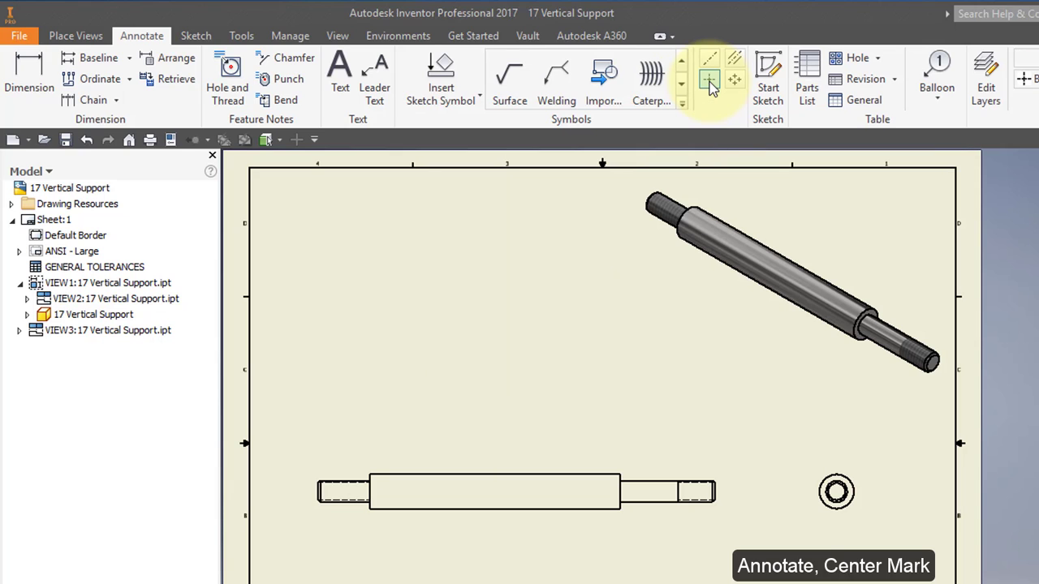
left_click(838, 491)
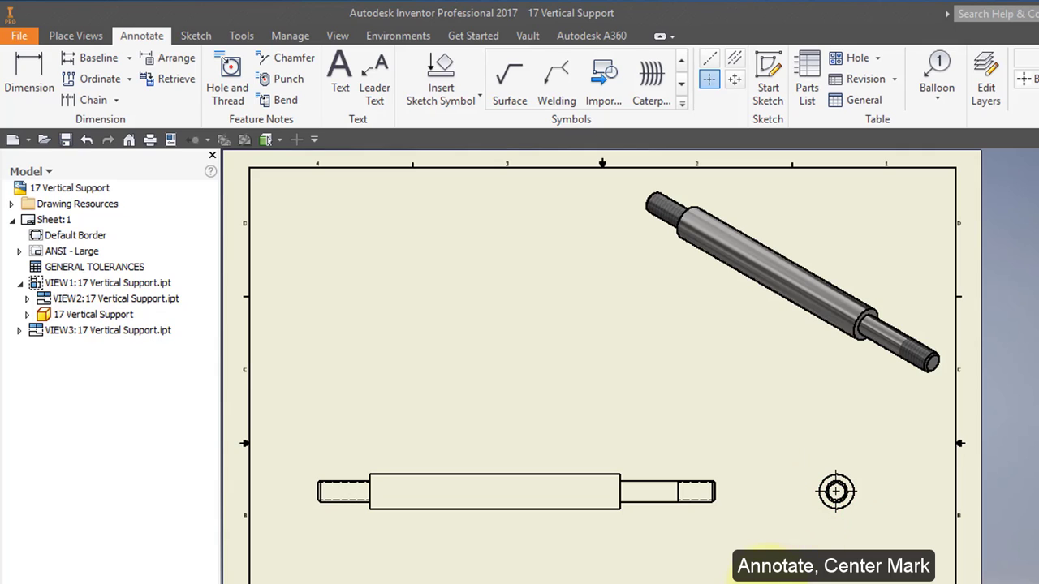
Add a centerline bisector between the thick body's long edges in the front view and extend it past the shaft's right end.
left_click(734, 63)
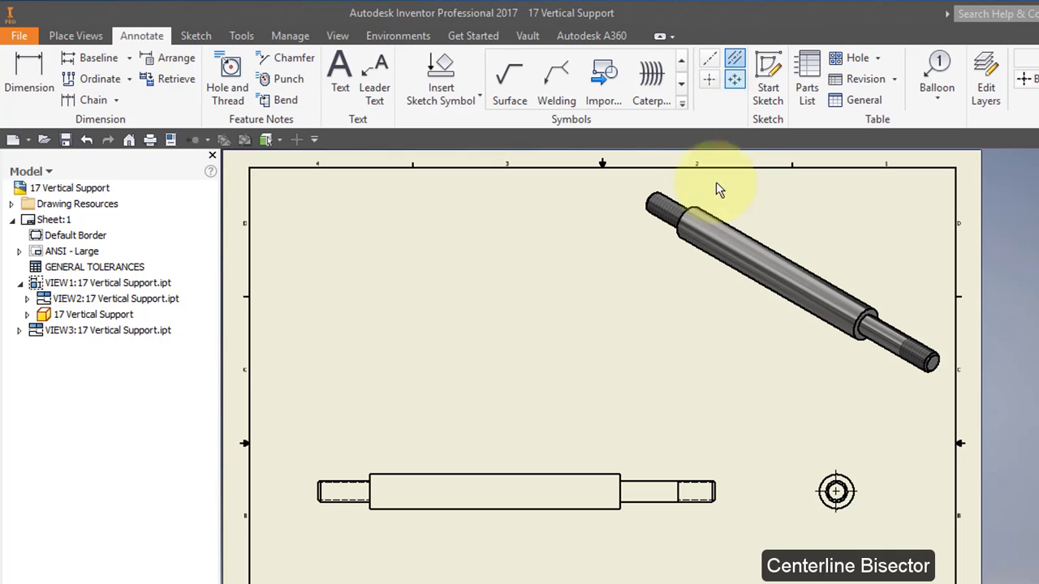
left_click(495, 475)
left_click(495, 508)
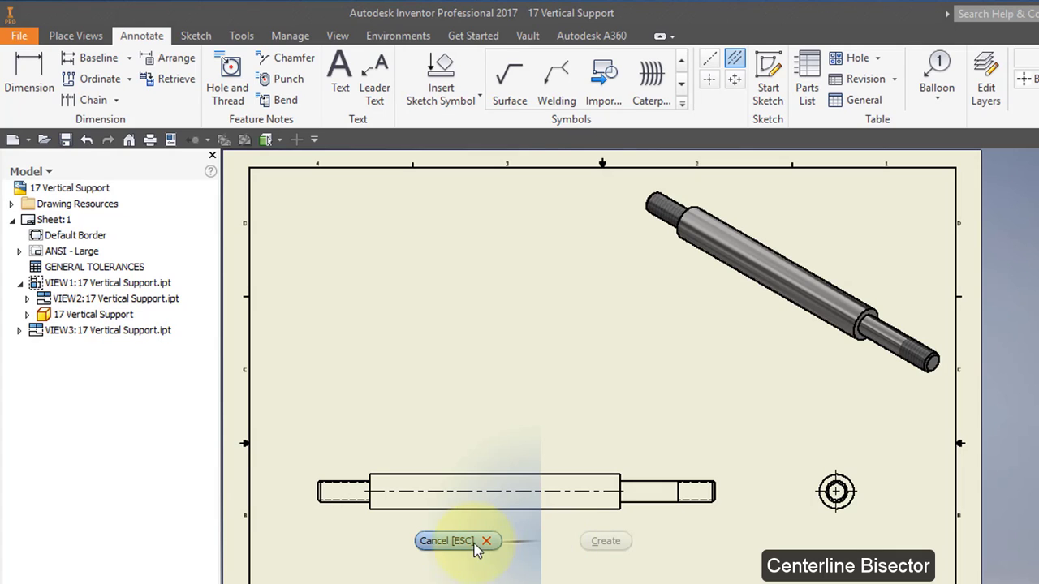
left_click(458, 550)
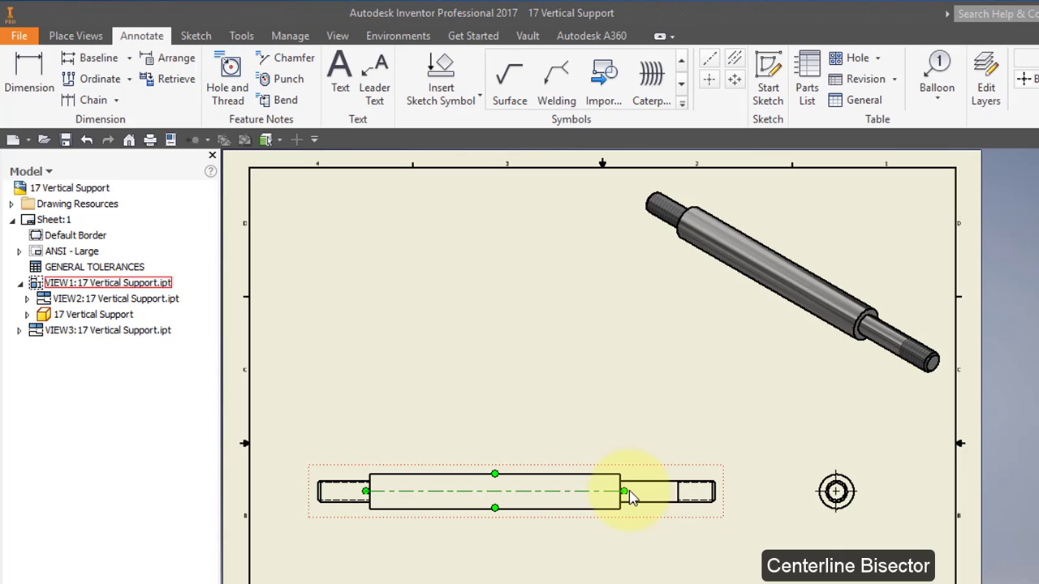
left_click_drag(625, 491, 740, 491)
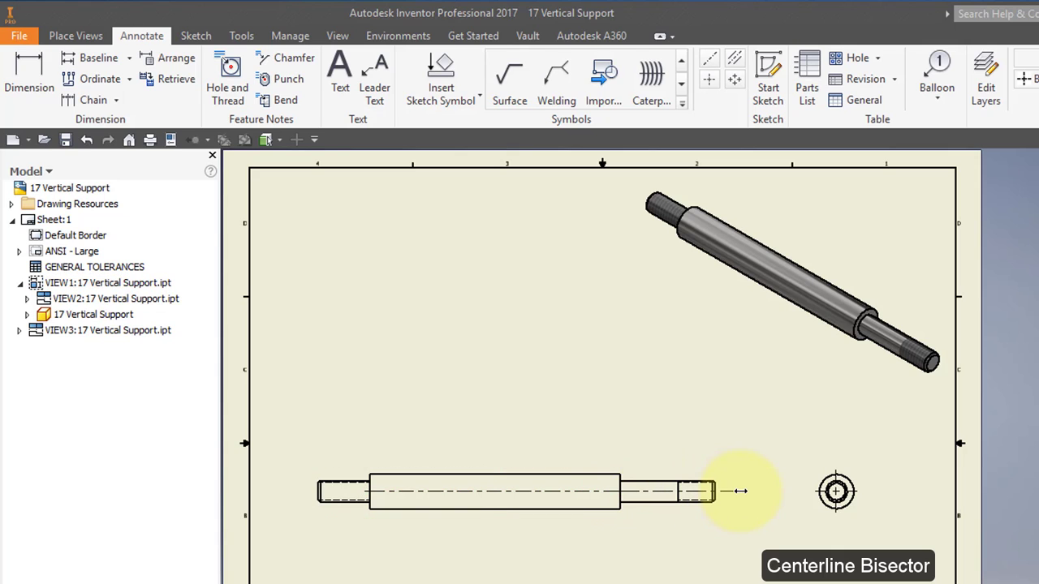
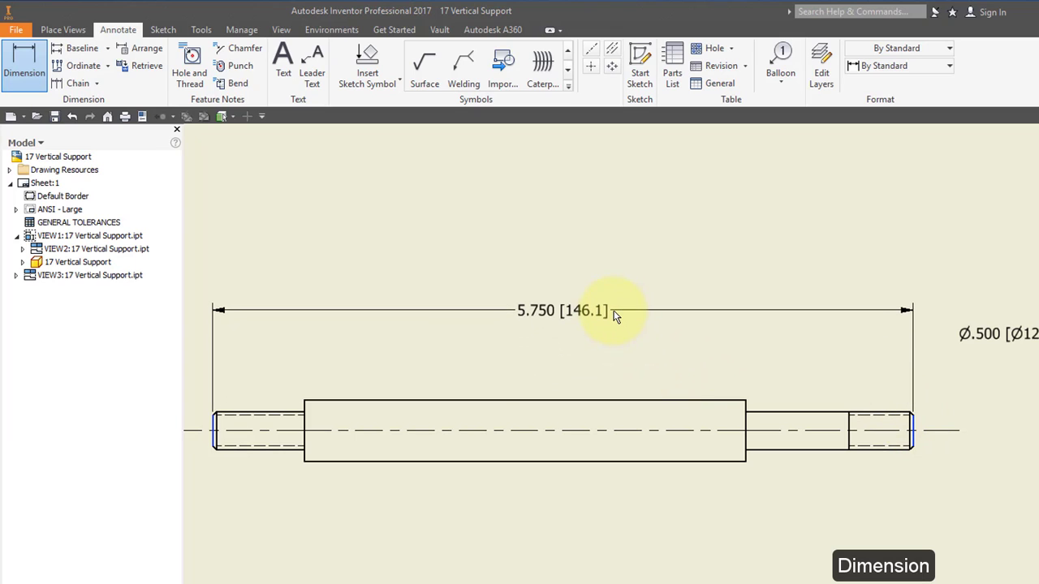
Dimension the shaft's overall length, placing the dimension above the front view.
left_click(618, 305)
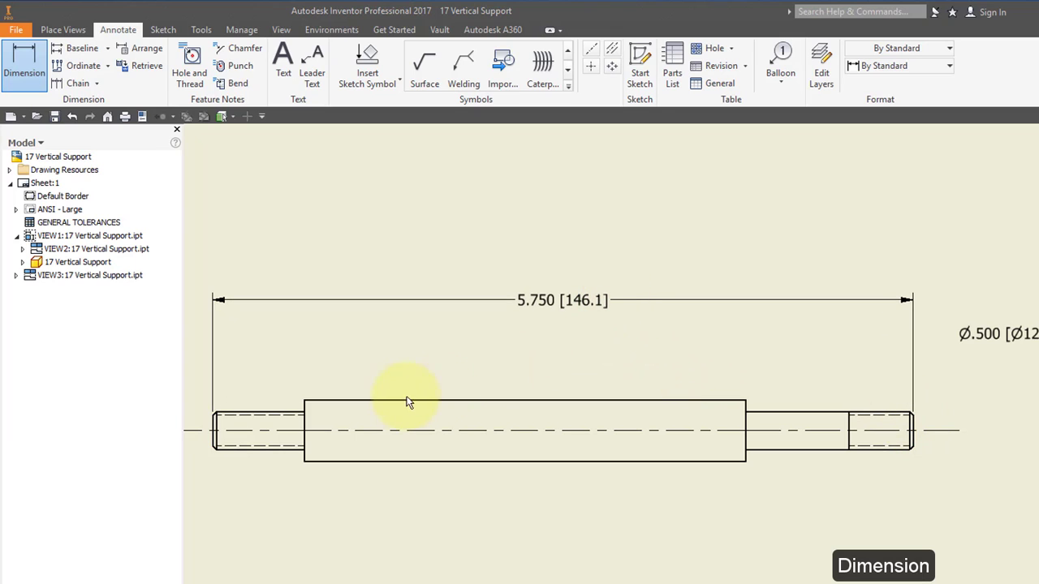
Dimension the lengths of the shaft's left and right reduced ends, aligning both dimensions in one row above the front view.
left_click(306, 408)
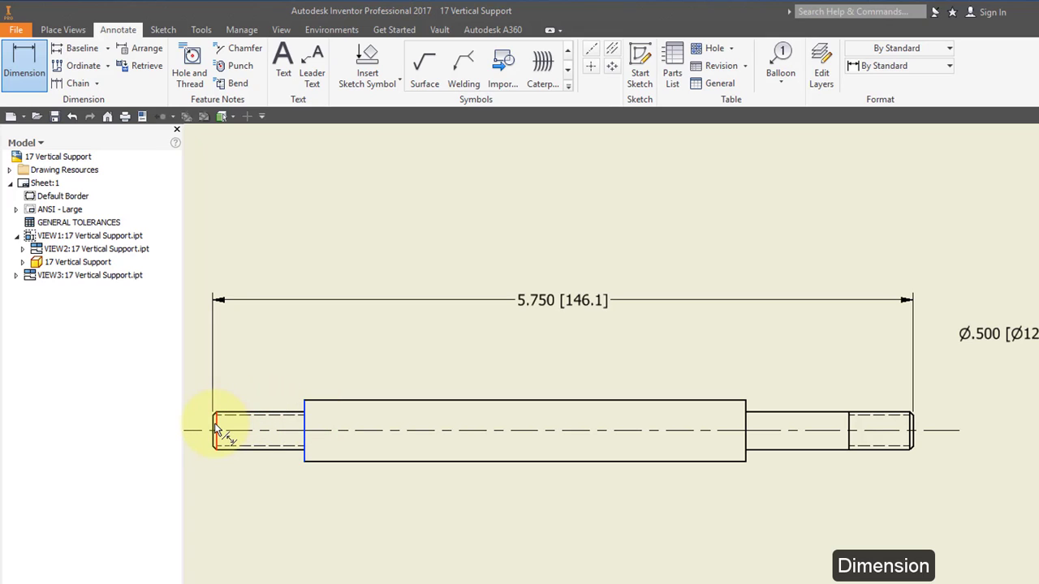
left_click(211, 422)
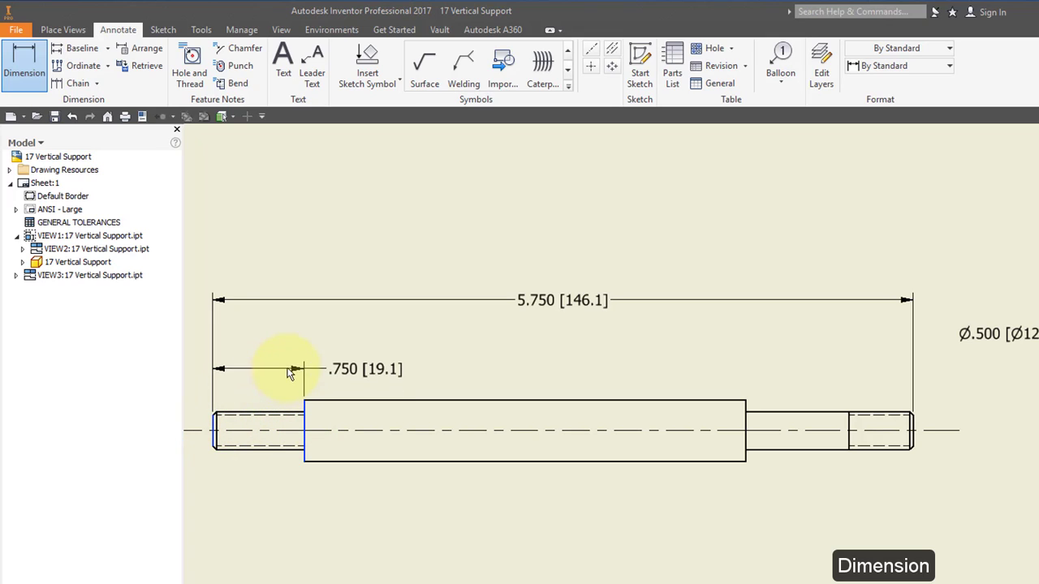
left_click(292, 364)
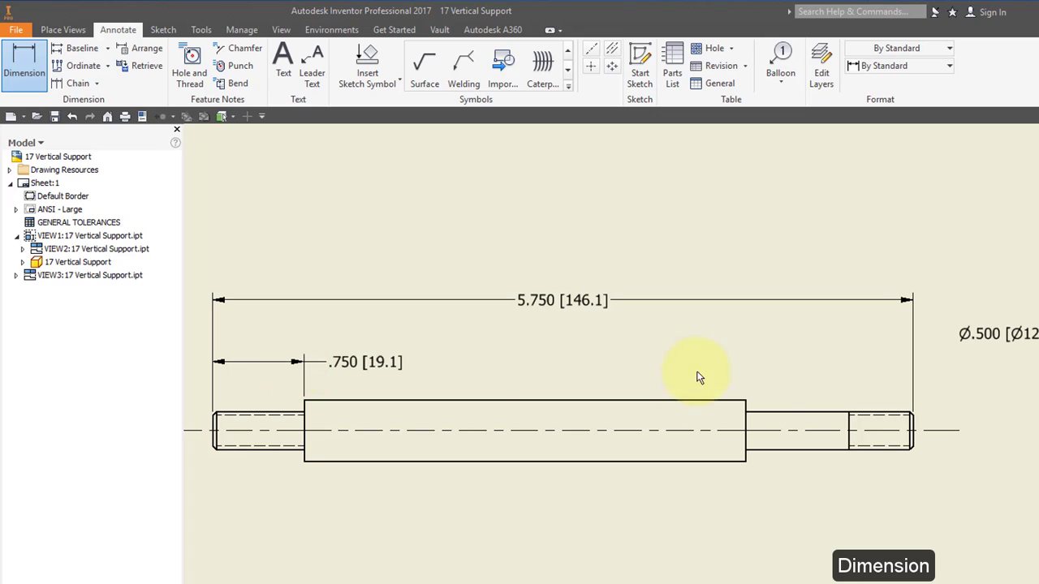
left_click(745, 405)
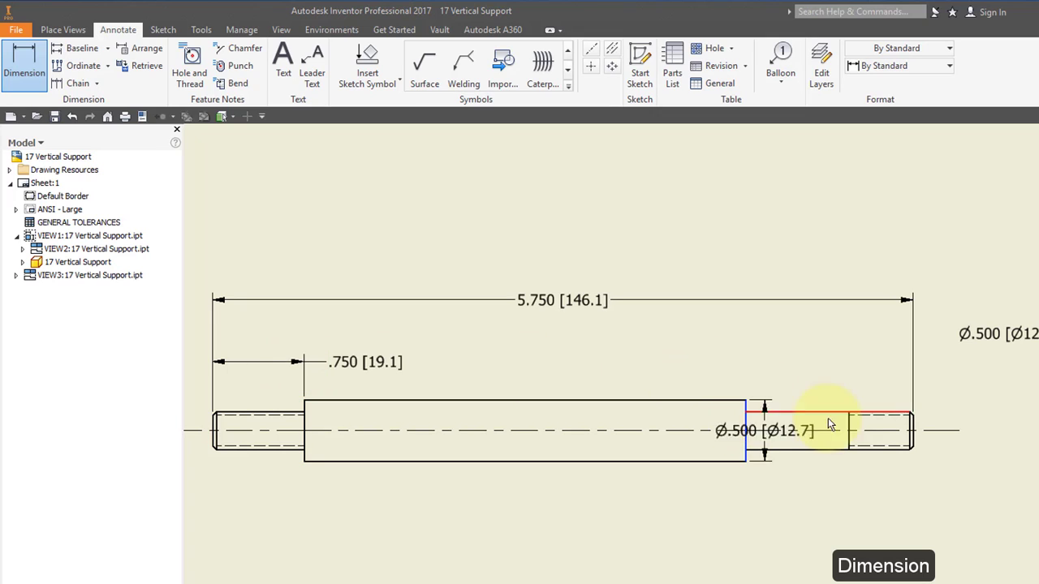
left_click(912, 422)
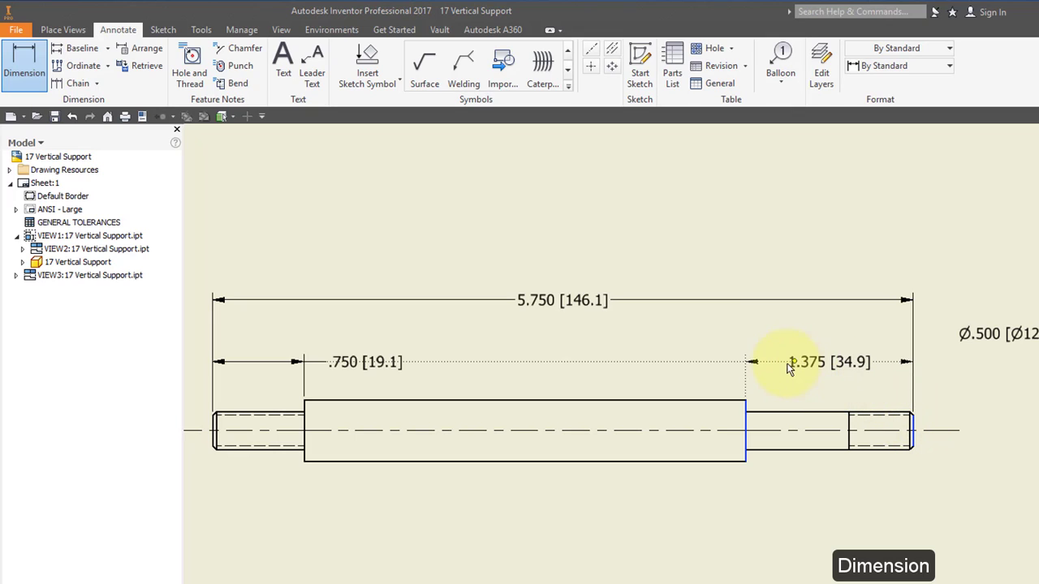
left_click(791, 361)
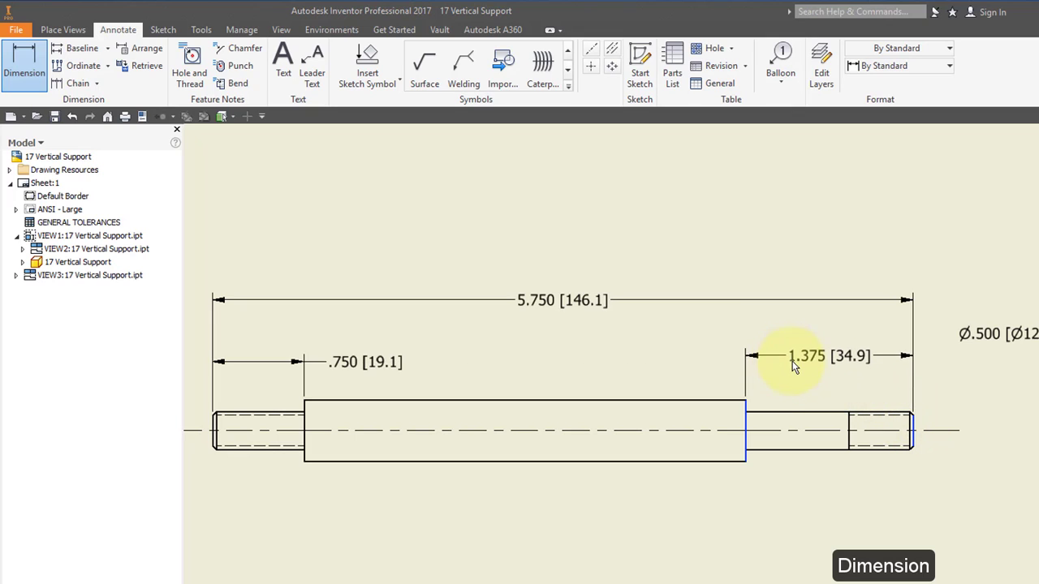
left_click(794, 362)
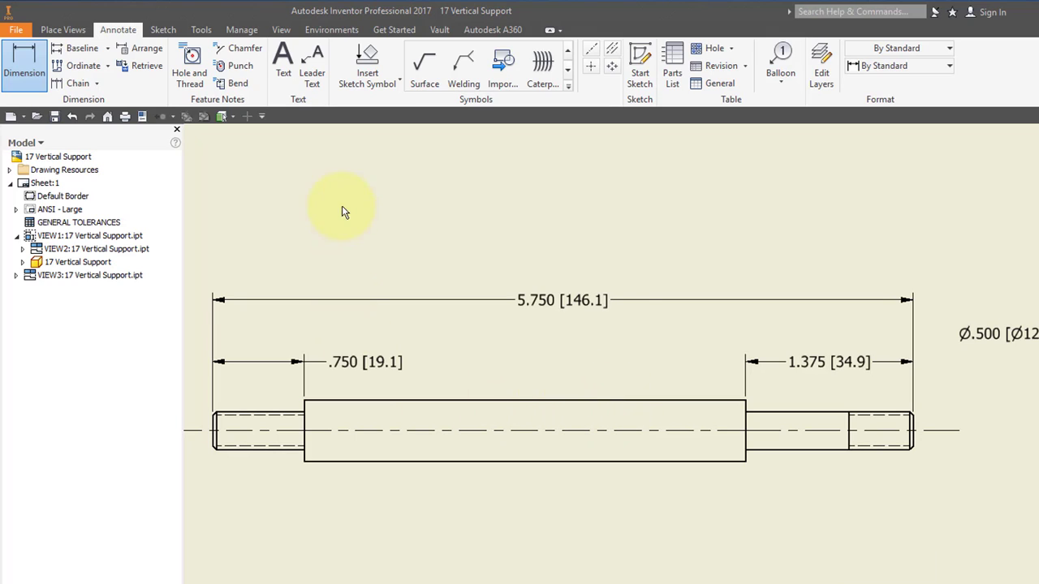
Add hole and thread notes to the threaded sections at both shaft ends, placing them below the front view.
left_click(187, 60)
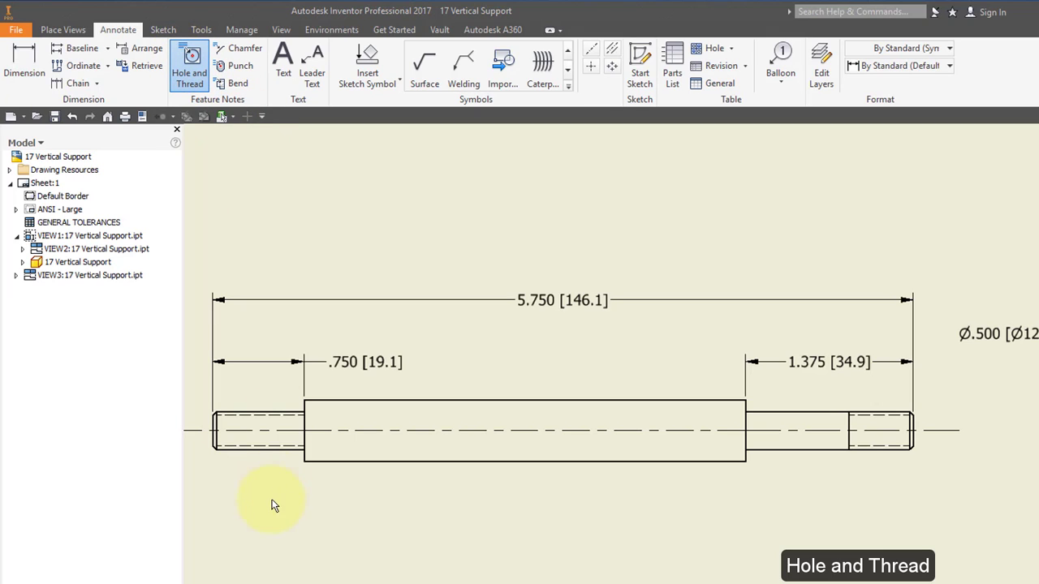
left_click(250, 452)
left_click(302, 514)
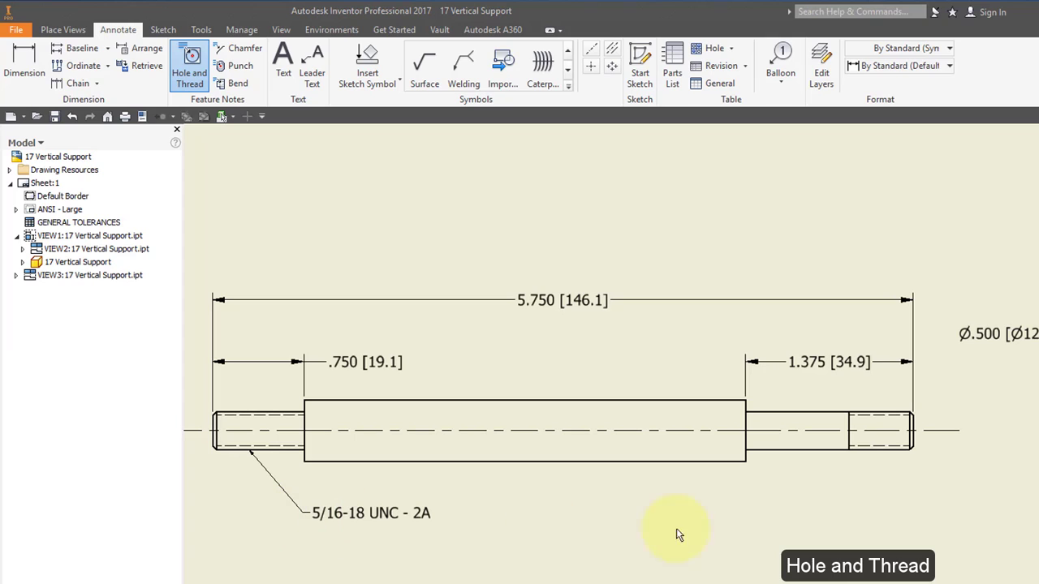
left_click(883, 451)
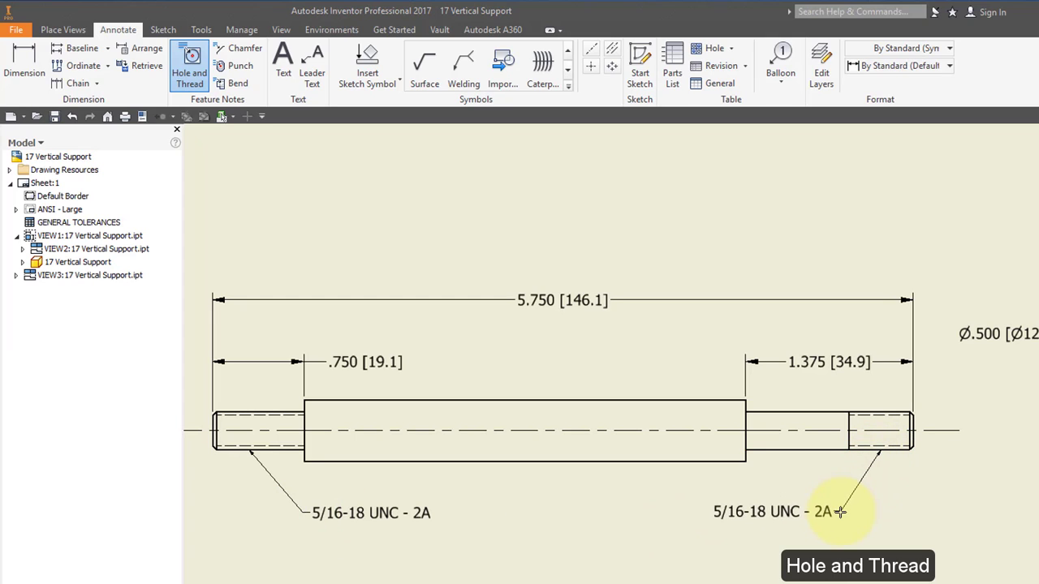
left_click(861, 493)
Add a chamfer note to the lower chamfer at the shaft's right end, placing its text below and to the right.
left_click(239, 48)
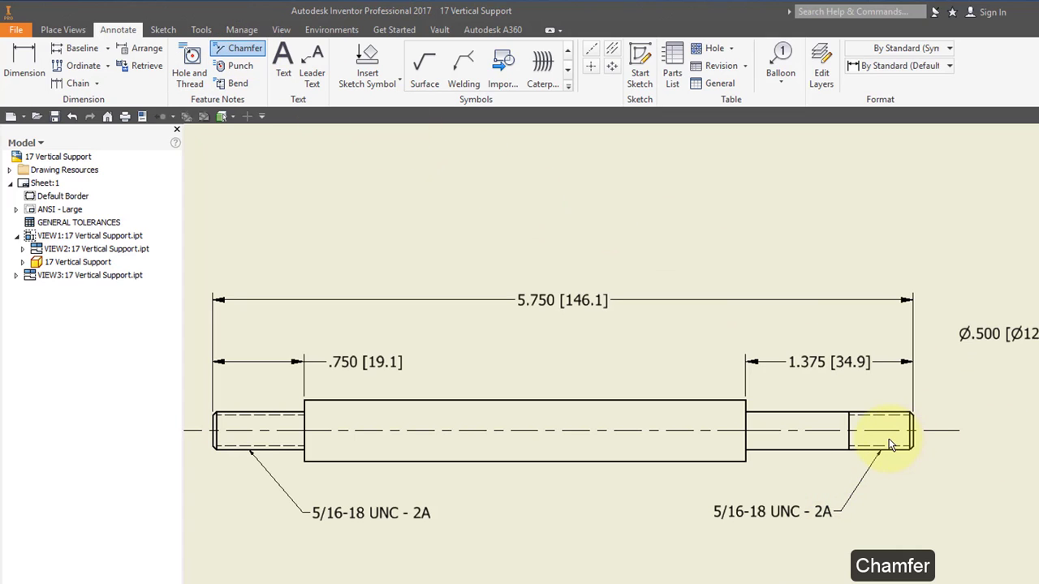
scroll(897, 445, "up", 5)
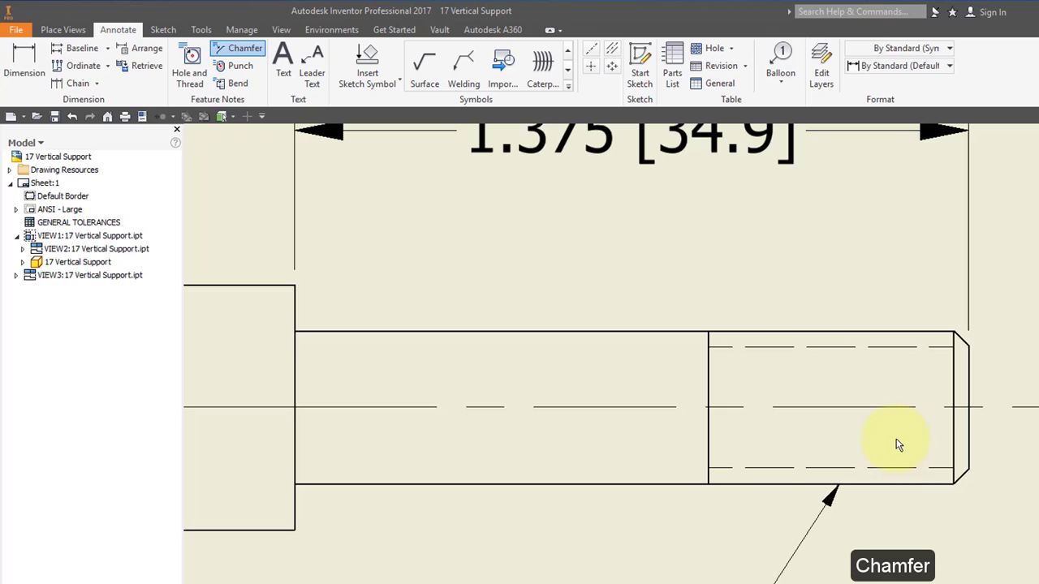
left_click(966, 480)
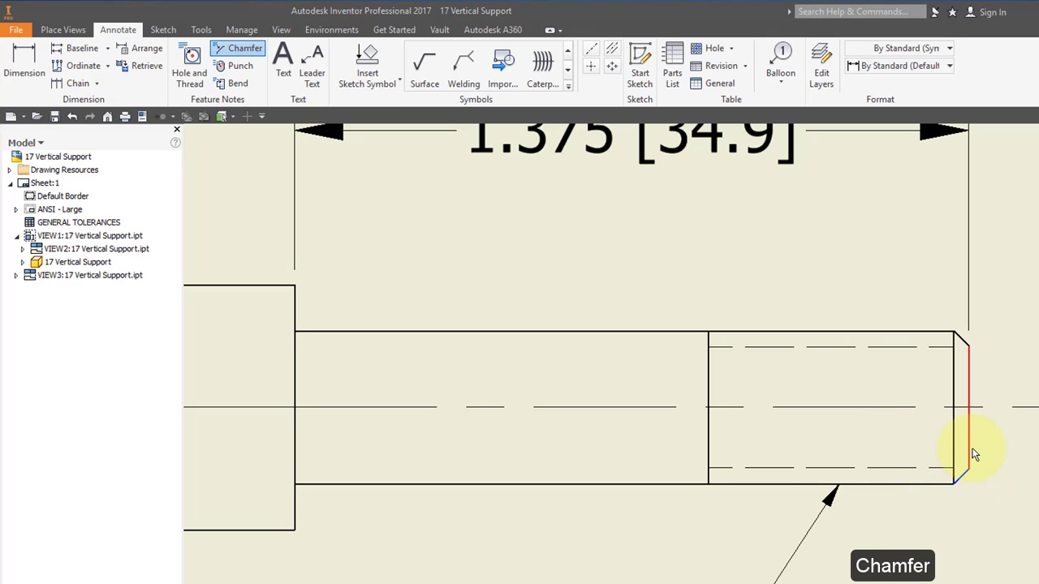
left_click(971, 452)
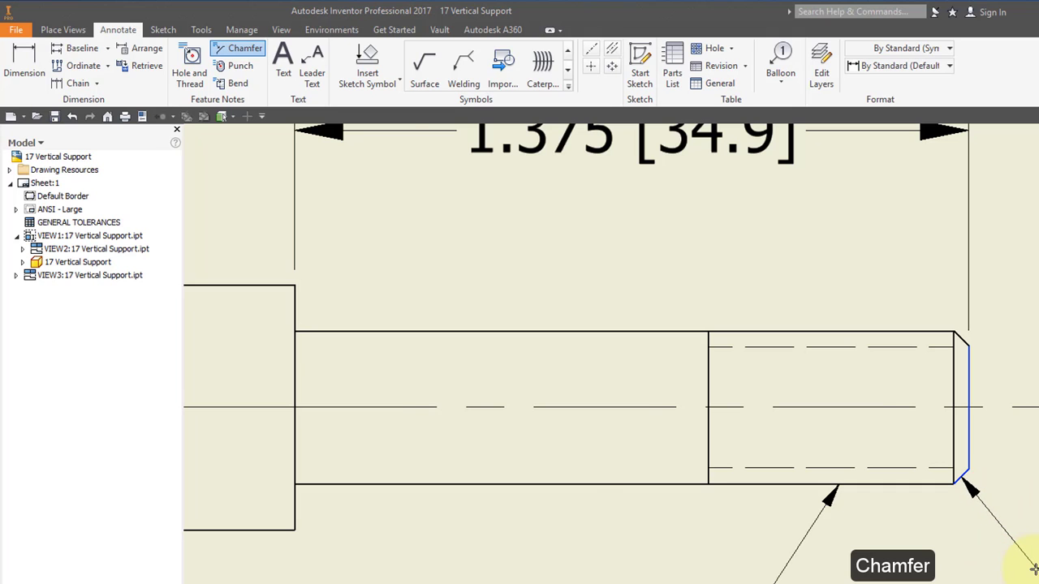
scroll(1032, 568, "down", 6)
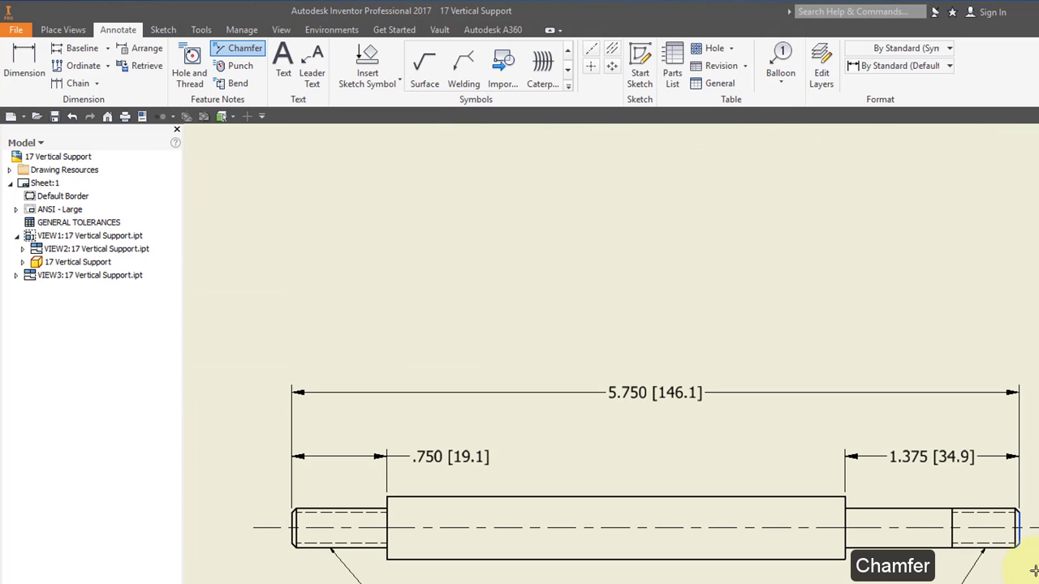
mouse_move(1033, 568)
middle_mouse_down()
mouse_move(1014, 531)
mouse_move(916, 496)
mouse_move(763, 408)
mouse_move(642, 377)
middle_mouse_up()
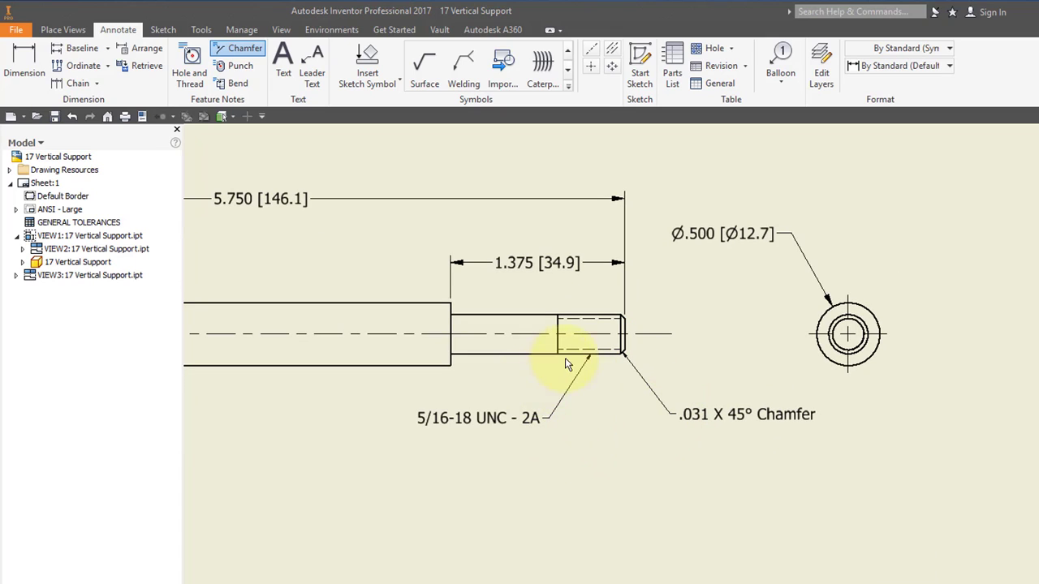
right_click(618, 417)
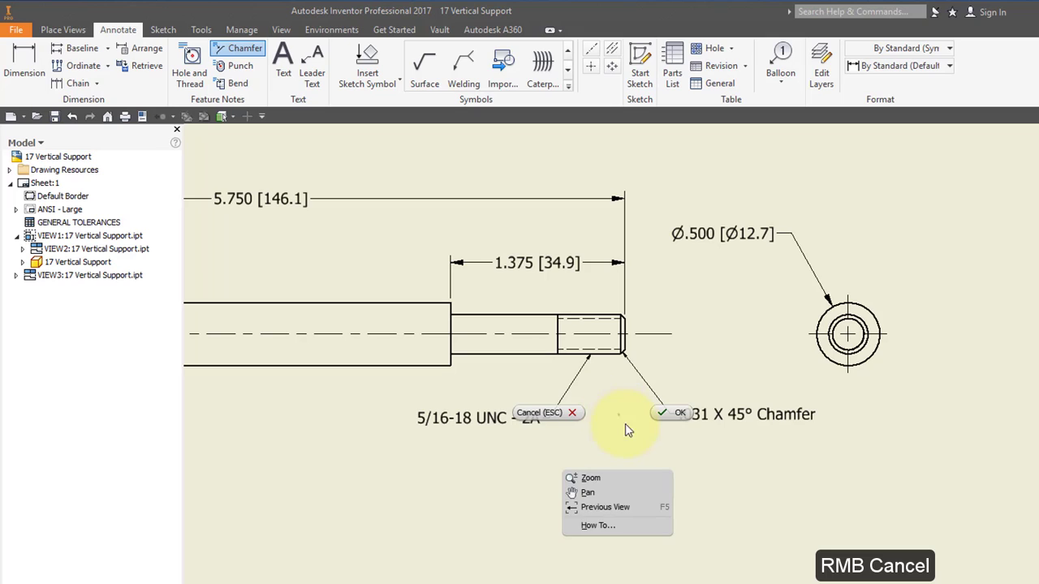
left_click(549, 417)
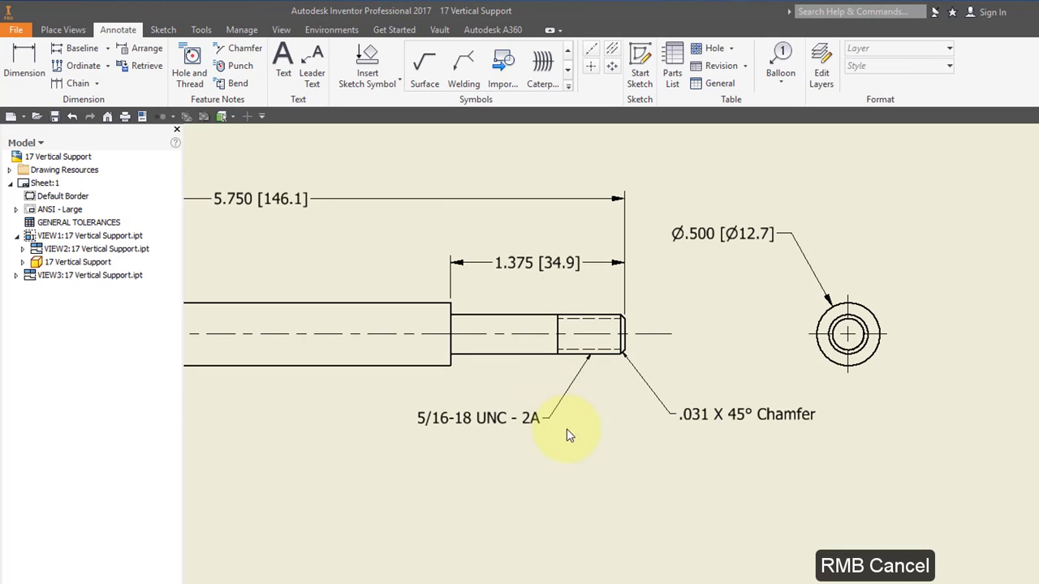
Add a second line reading BOTH ENDS to the chamfer note.
double_click(733, 416)
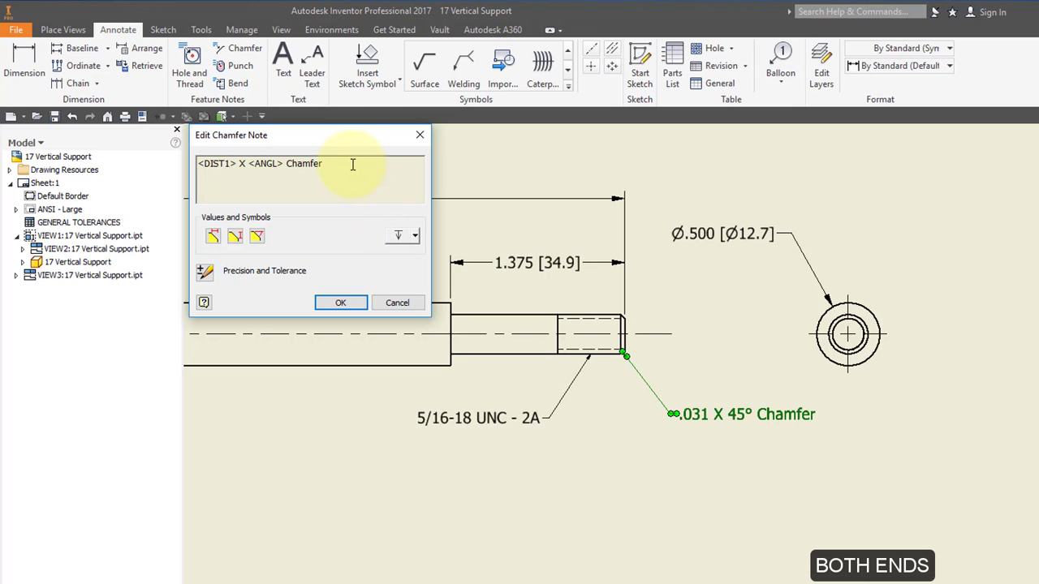
type("BOTH ENDS")
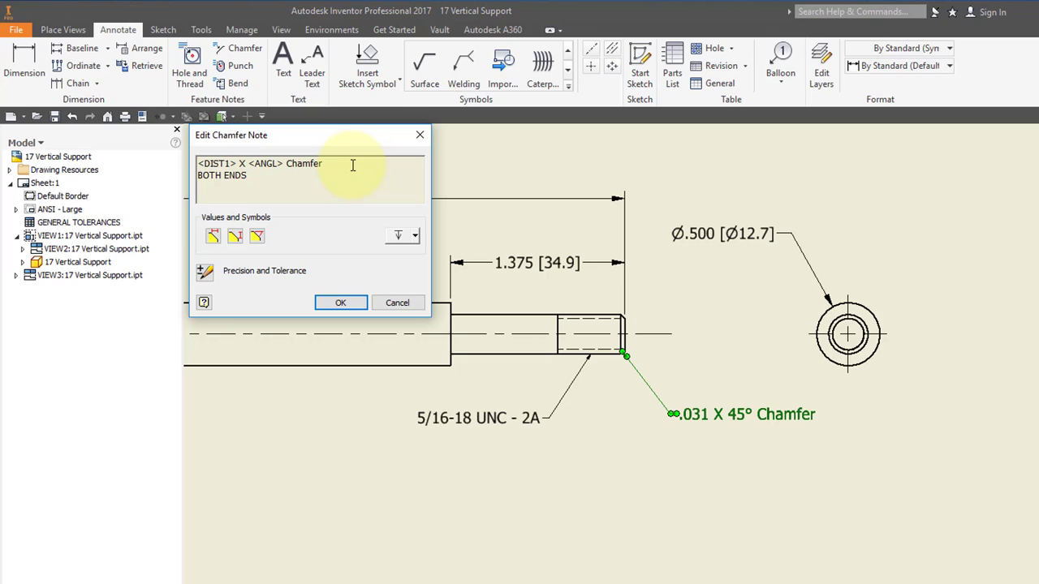
left_click(345, 303)
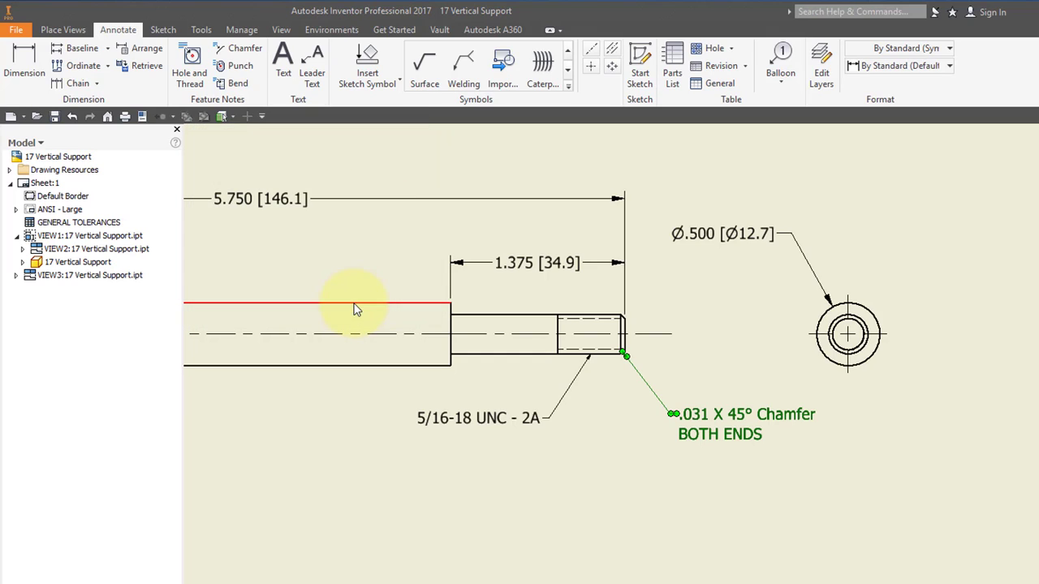
Append "X .500" to the thread note of the shaft's right end.
right_click(476, 426)
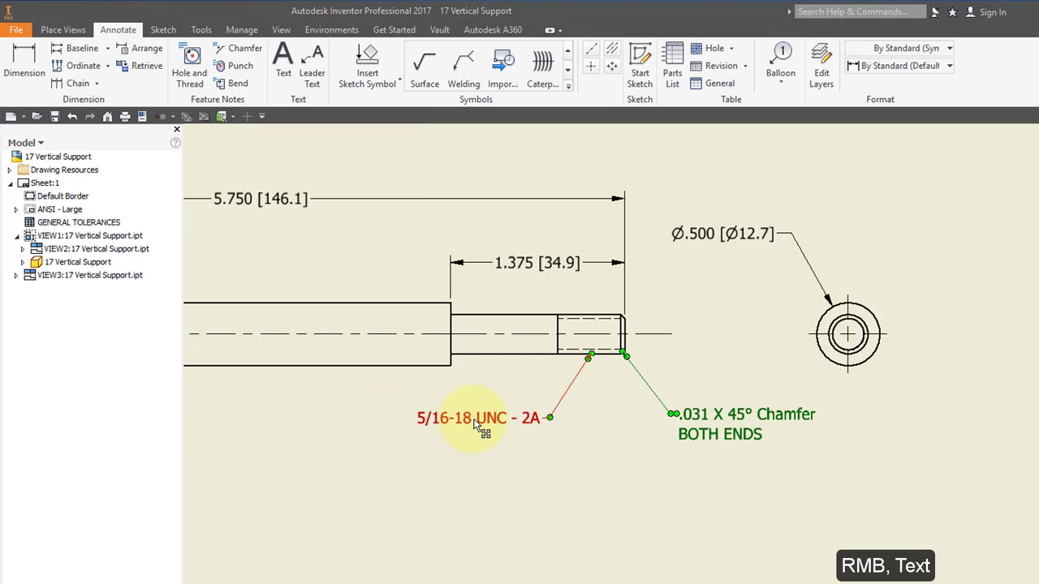
right_click(477, 423)
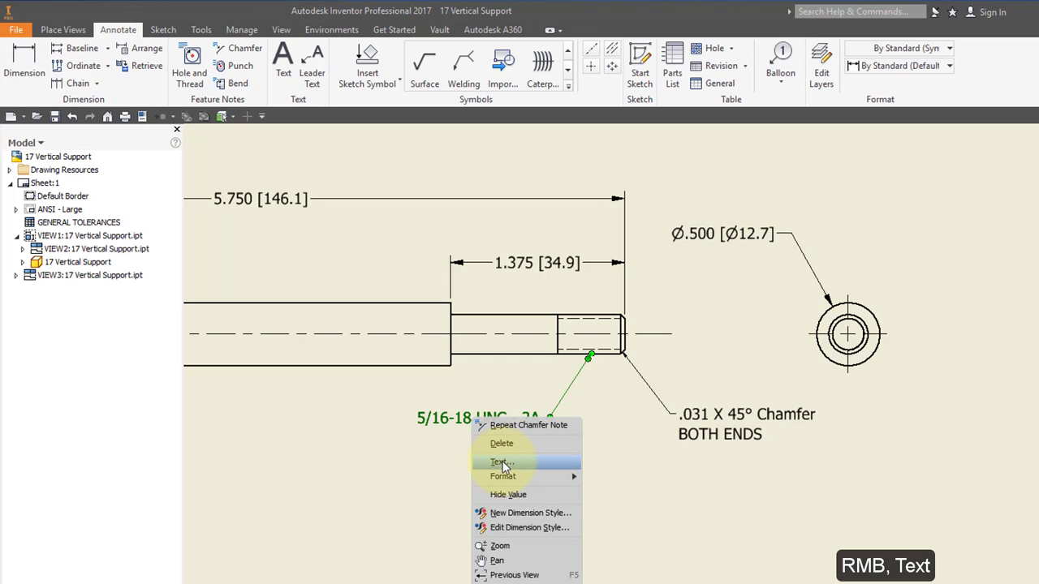
left_click(502, 462)
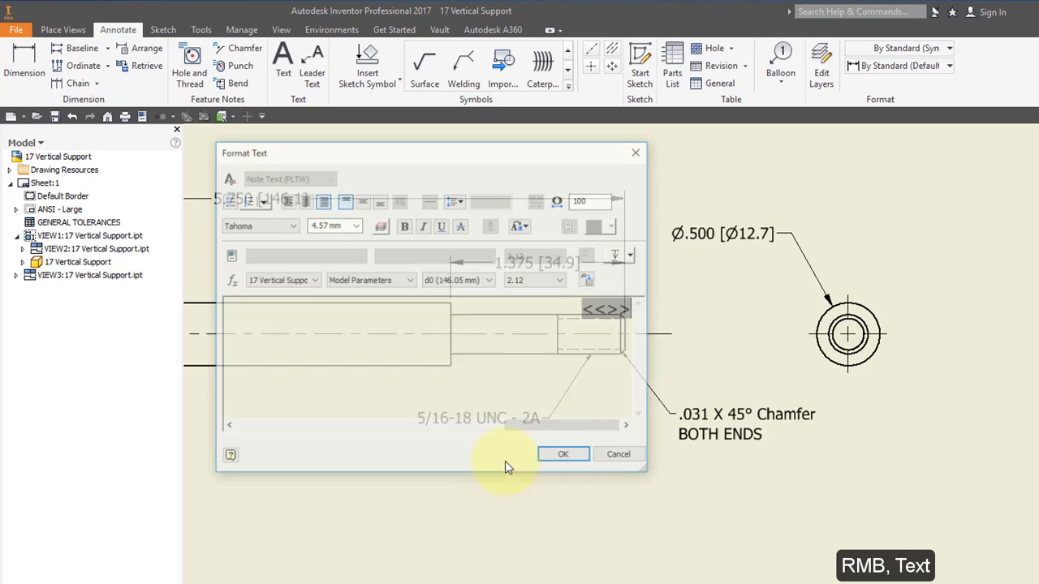
left_click_drag(587, 311, 632, 313)
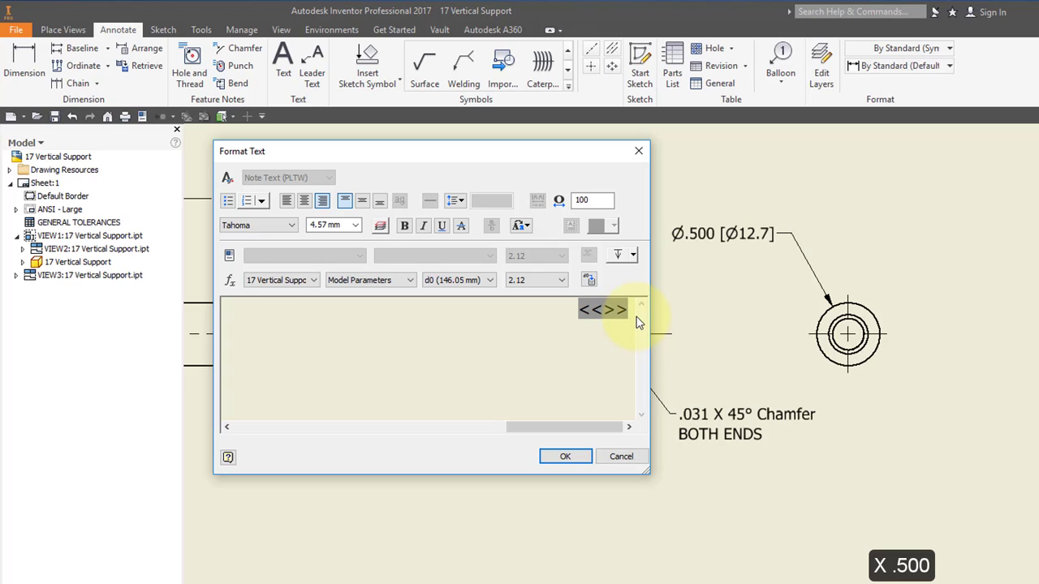
type("X")
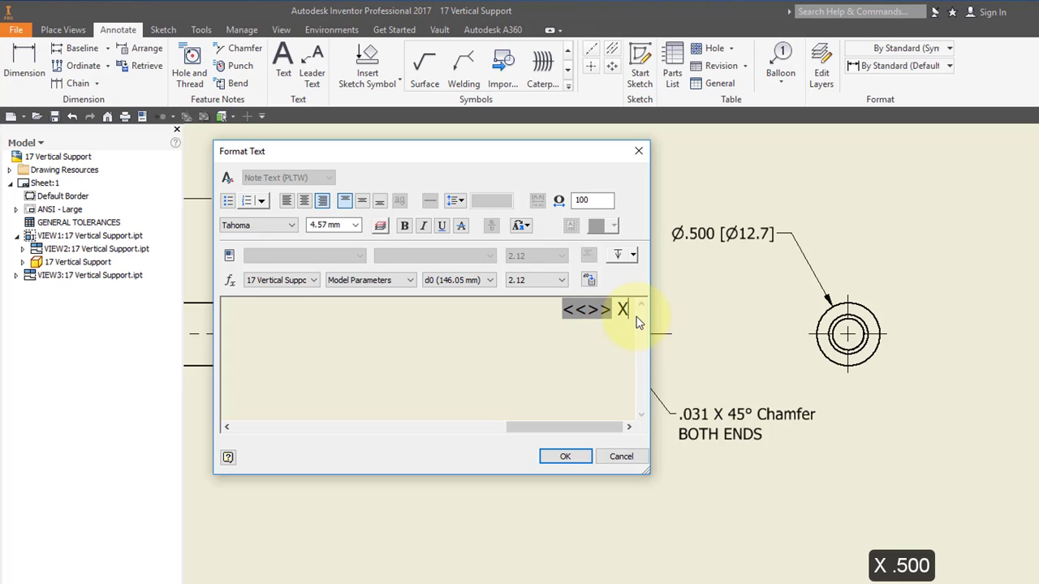
type(" .500")
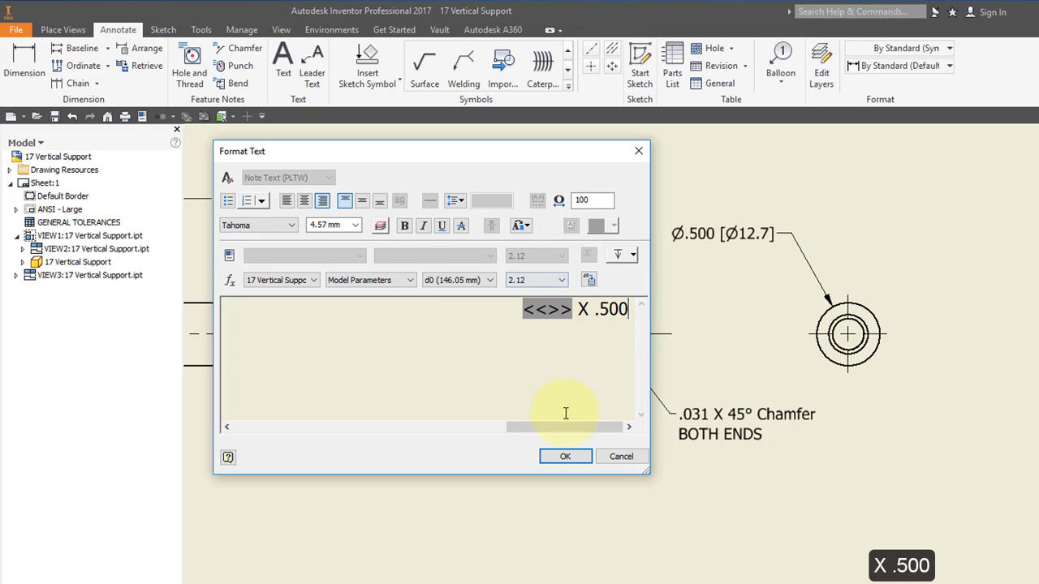
left_click(565, 457)
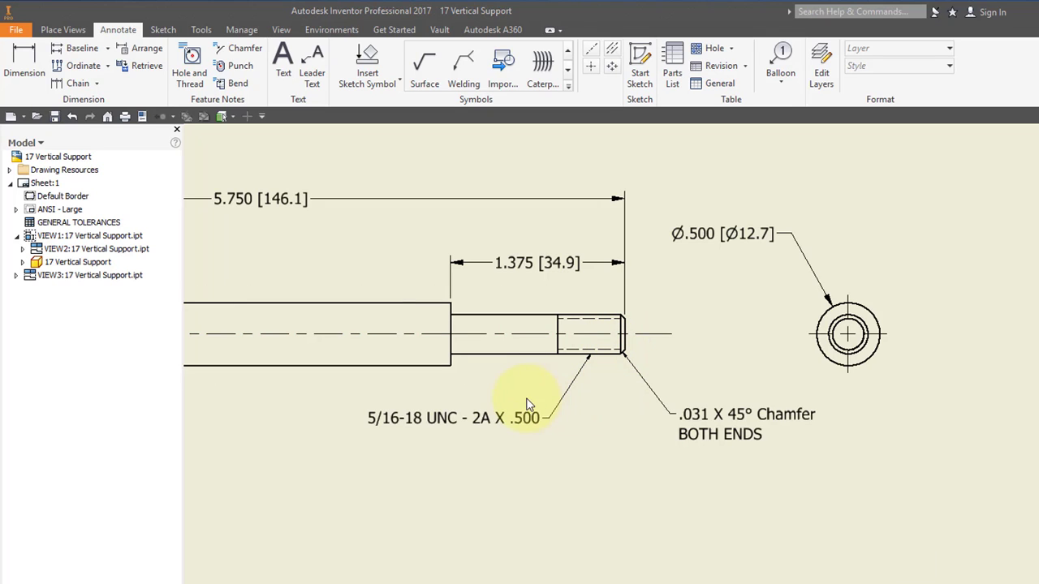
In the drawing's iProperties, set the title to "17 VERTICAL SUPPORT" and the part number to 17.
key("Home")
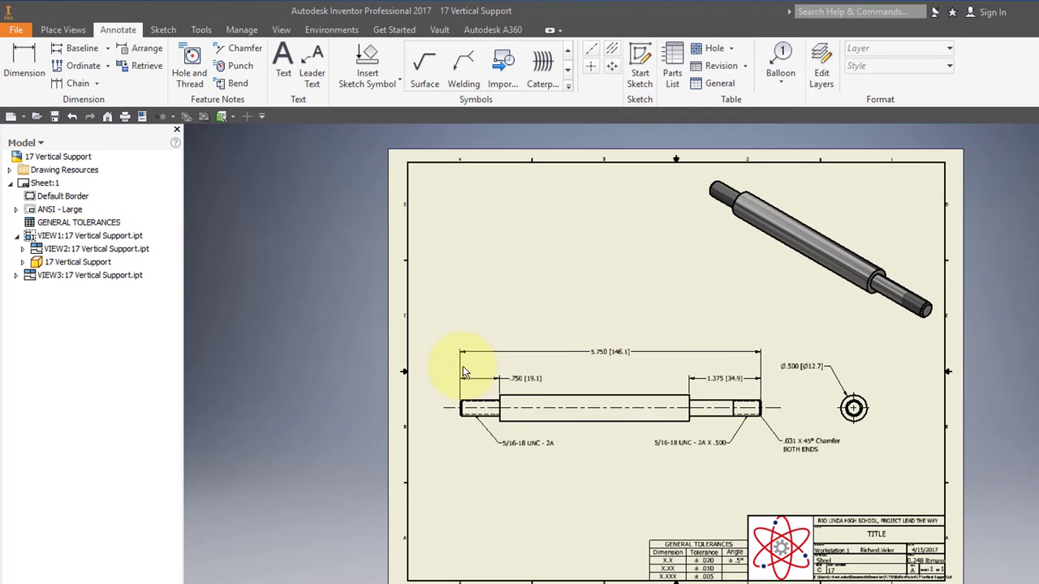
left_click(144, 117)
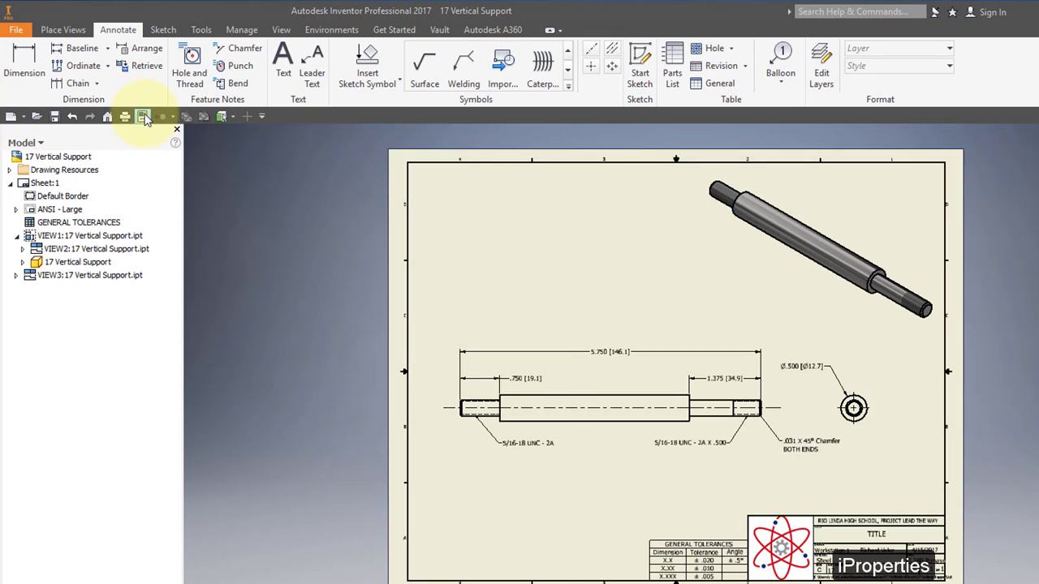
left_click(317, 159)
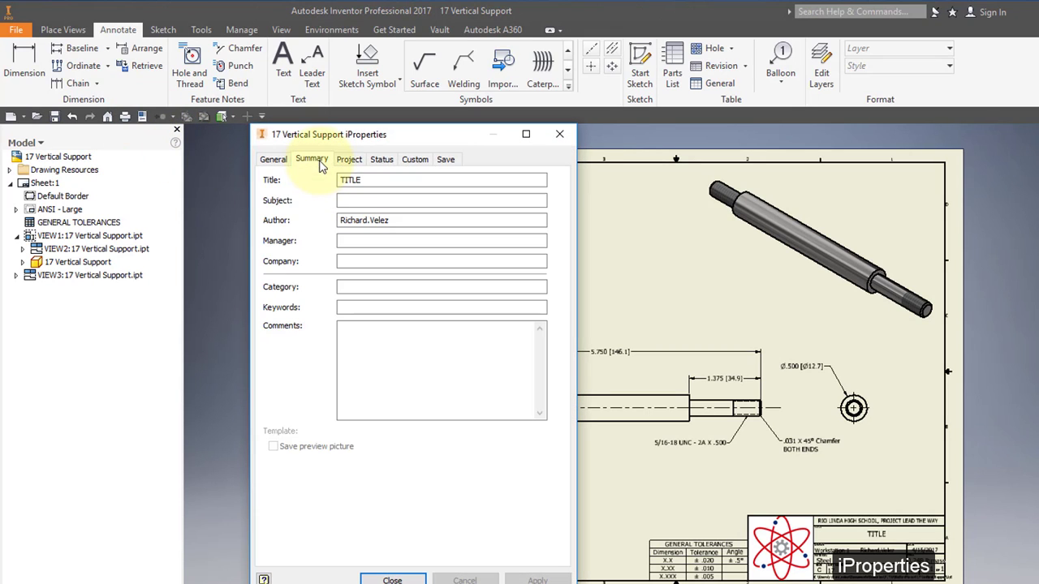
left_click_drag(389, 179, 311, 182)
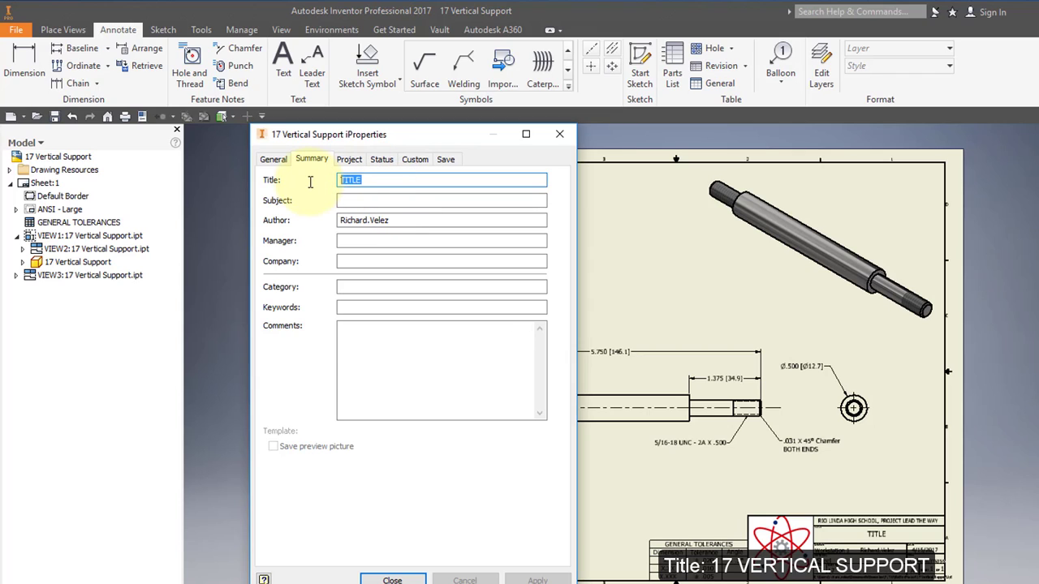
type("17 VERTICAL SUPPOR")
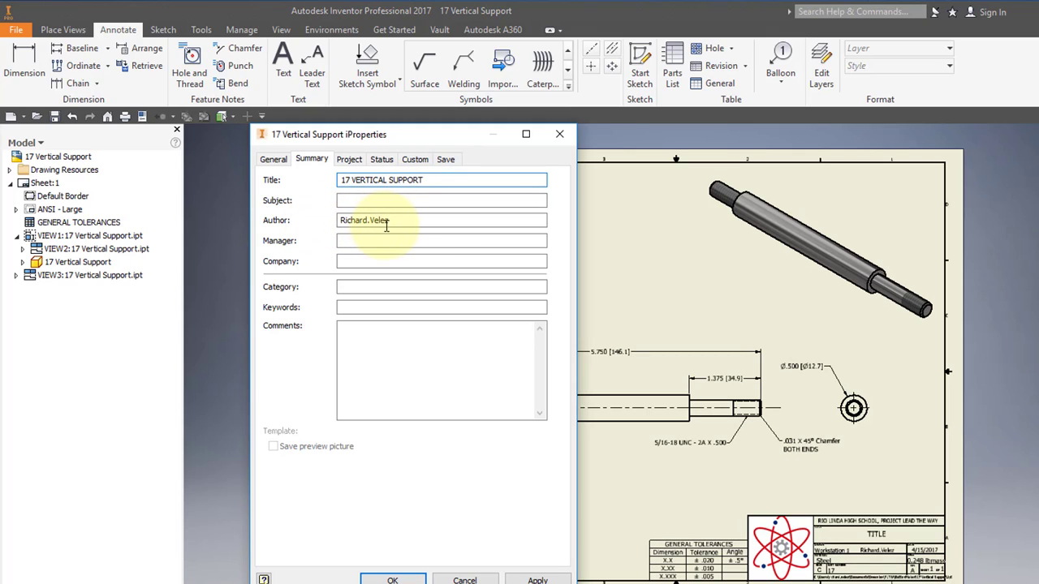
left_click(357, 164)
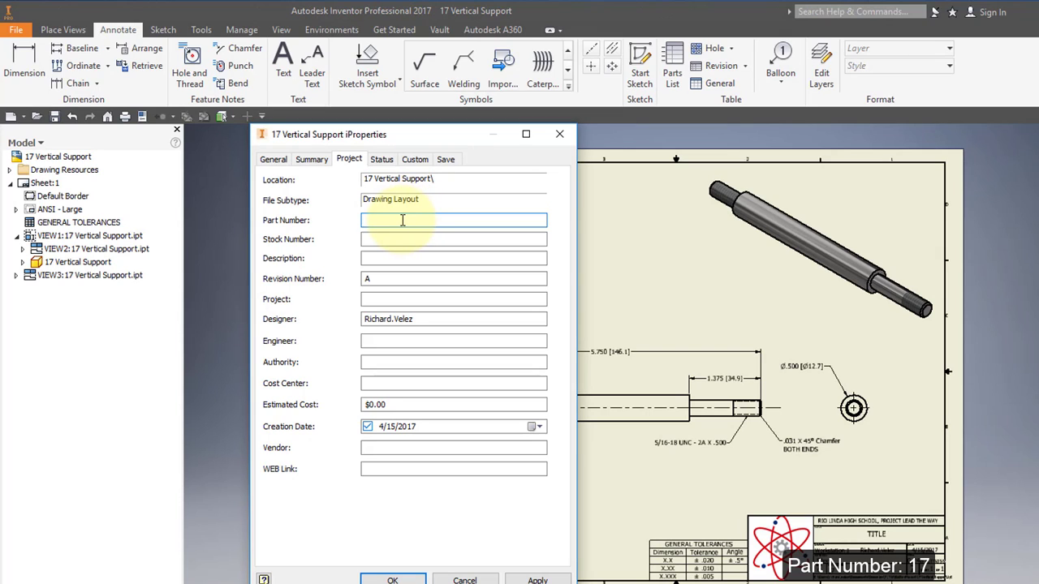
type("17")
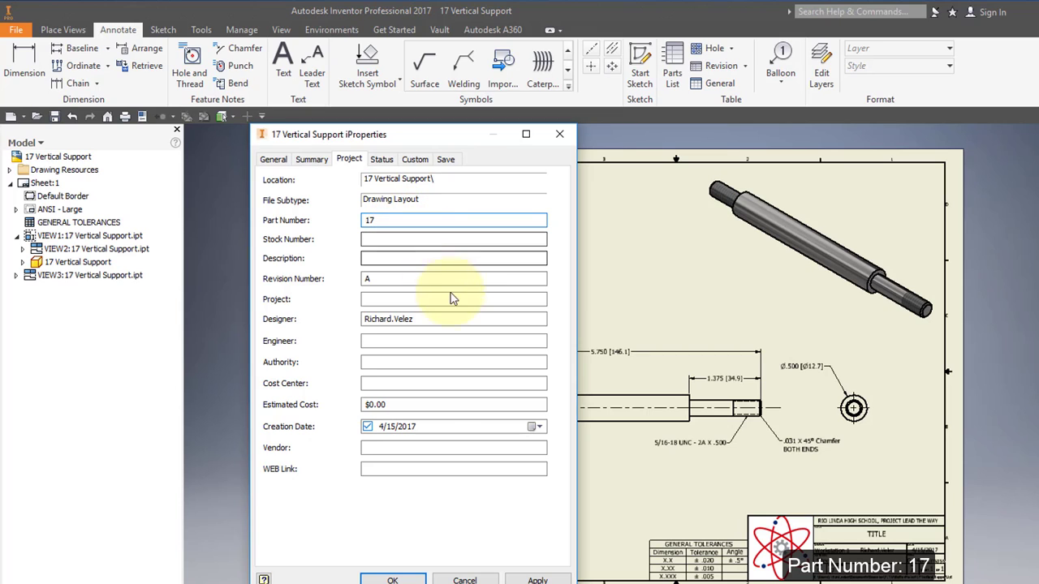
left_click(392, 580)
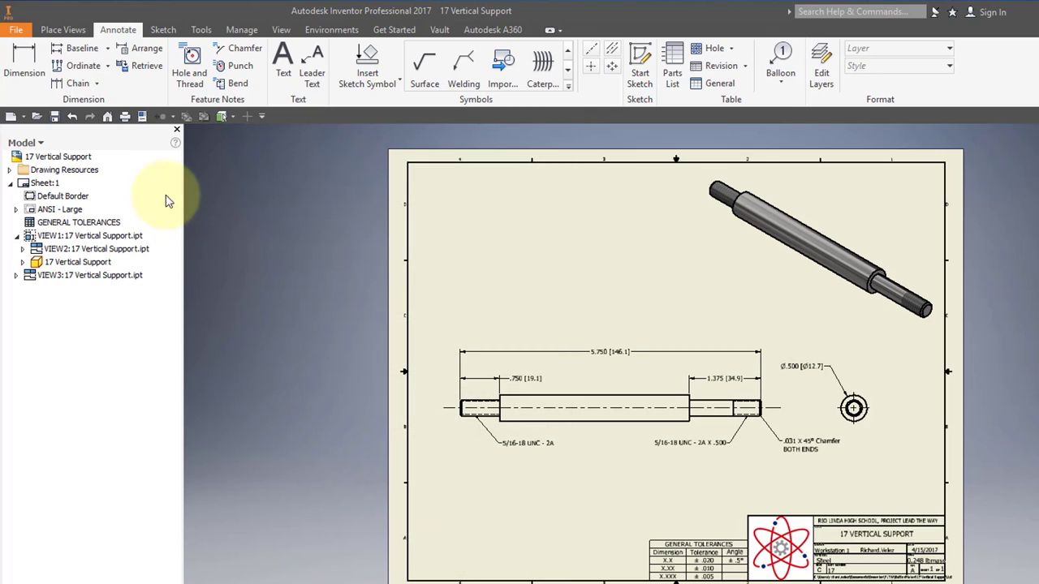
Save the drawing as the DWG file "17 Vertical Support" in the ButtonMaker folder and export it there as a PDF with the same name.
left_click(57, 116)
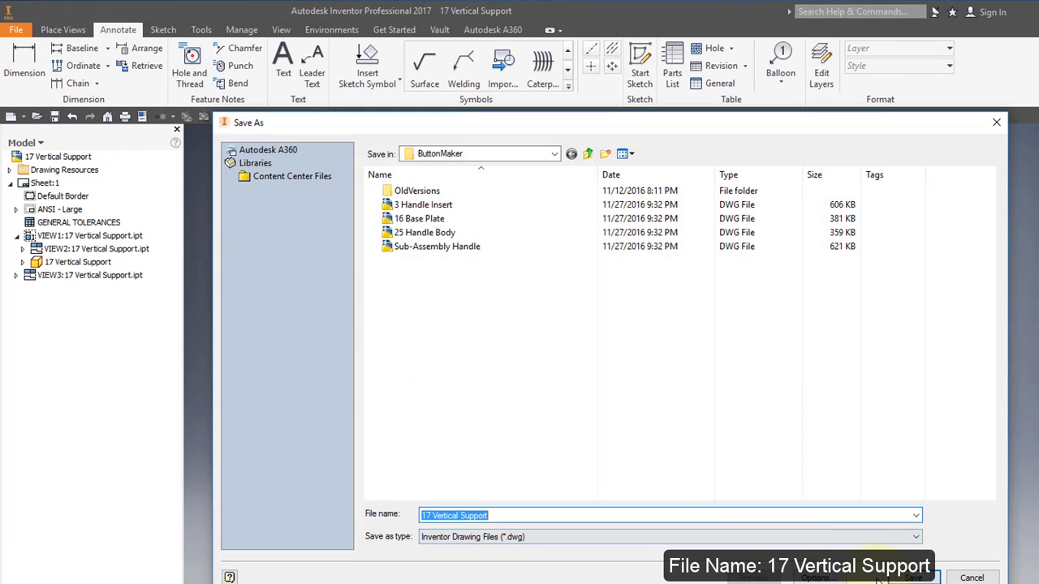
left_click(913, 578)
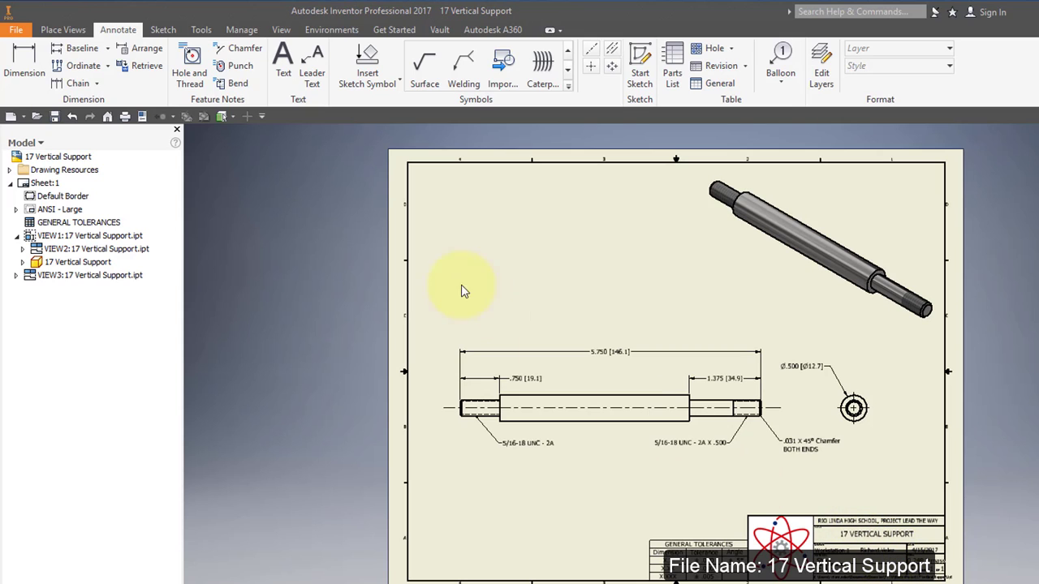
left_click(17, 31)
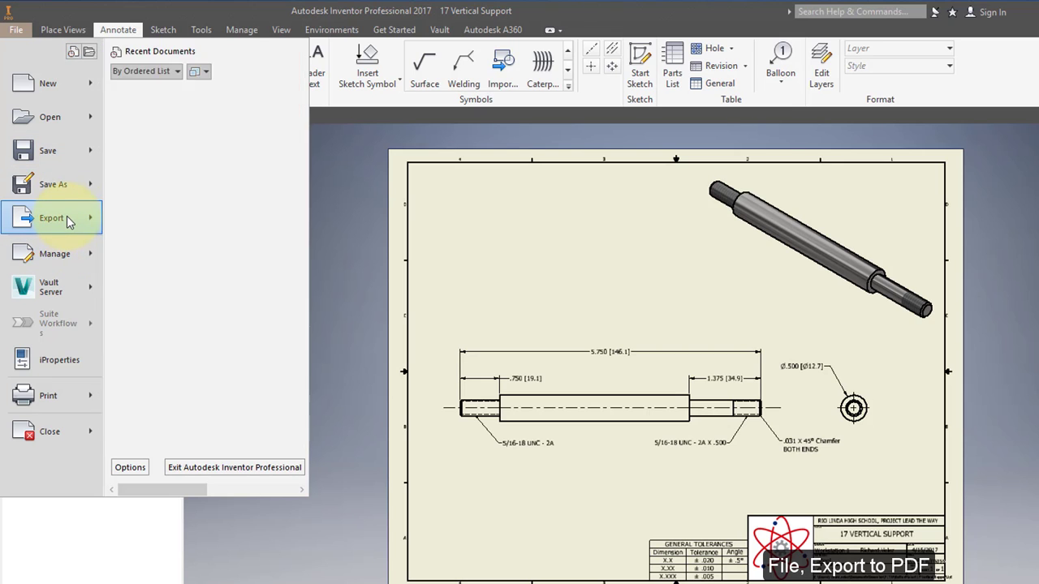
mouse_move(70, 223)
left_click(163, 187)
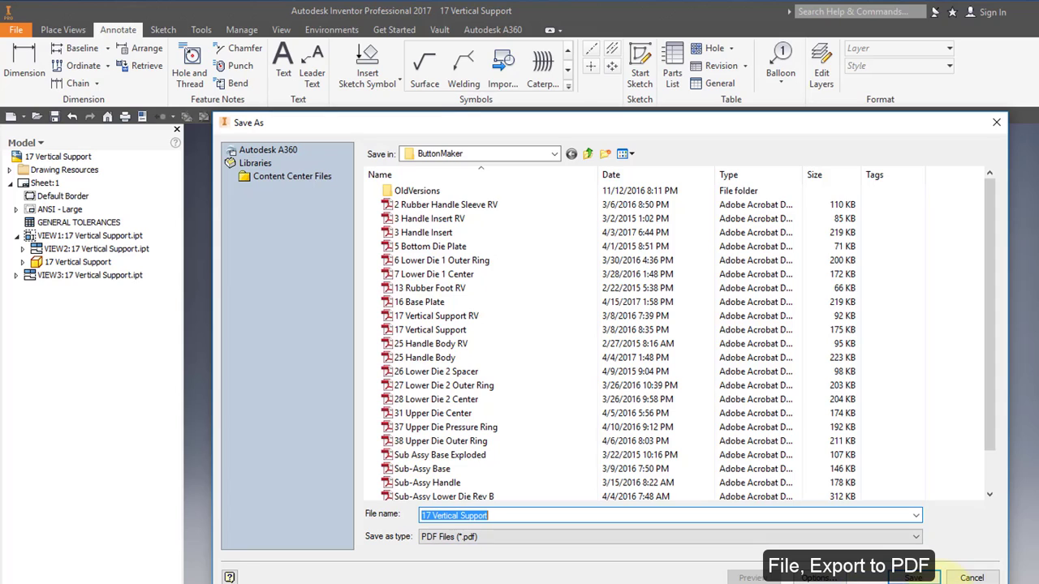
left_click(915, 578)
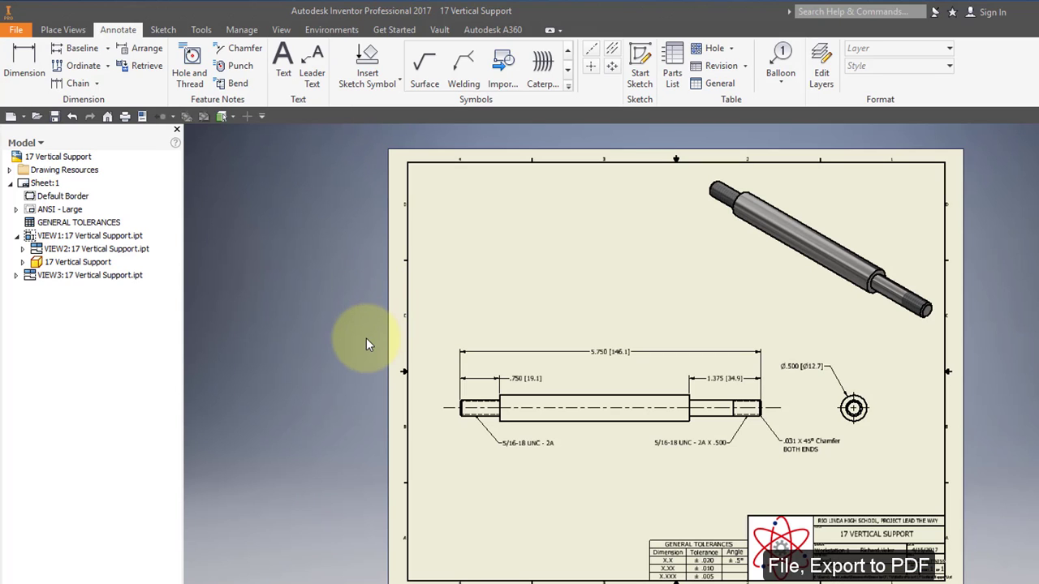